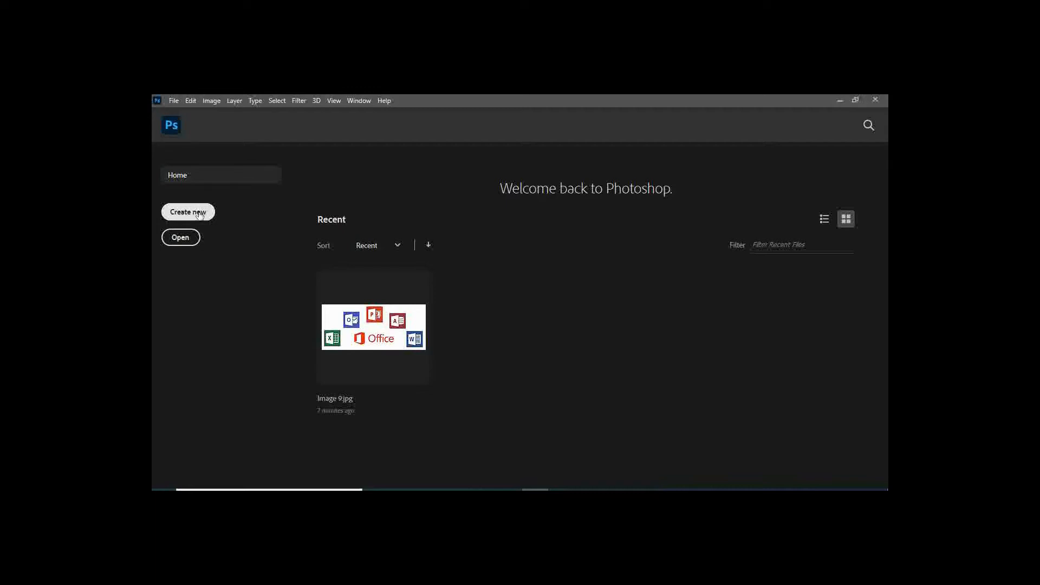
# Start a new document and look through the preset categories from Saved to Film & Video, returning to the recent presets.
pyautogui.click(200, 214)
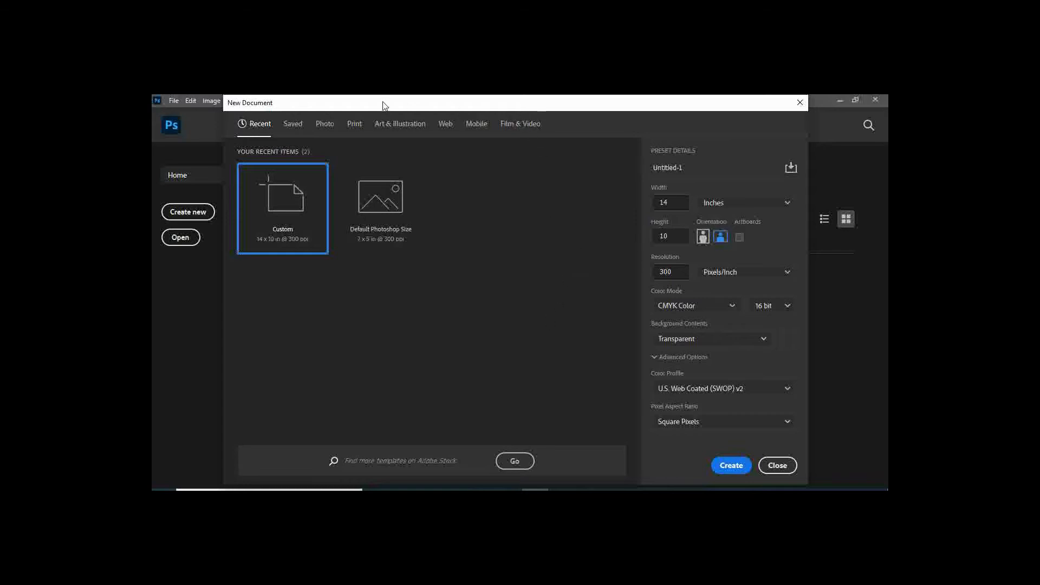
pyautogui.click(294, 127)
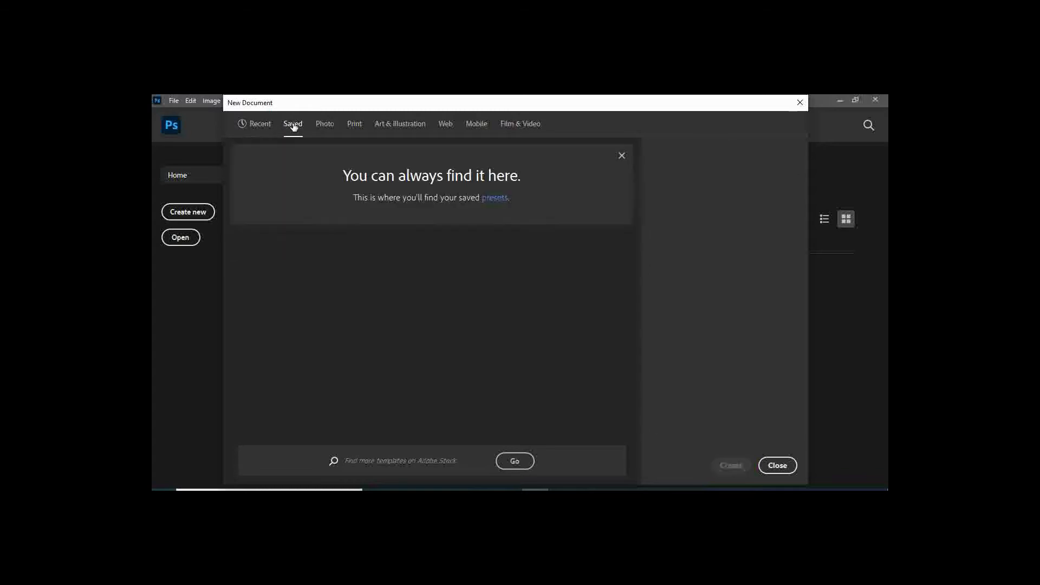
pyautogui.click(328, 127)
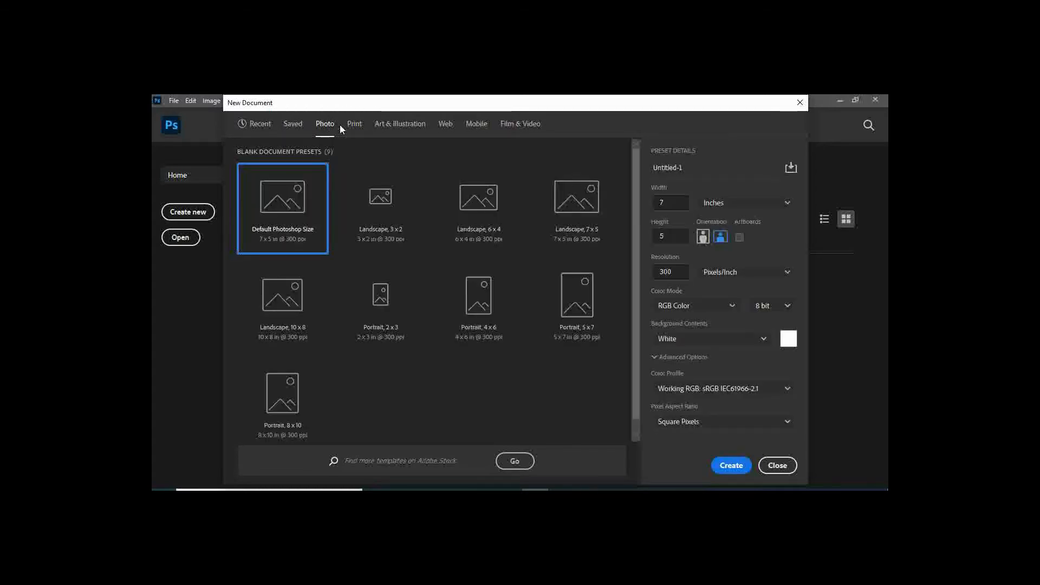
pyautogui.click(354, 124)
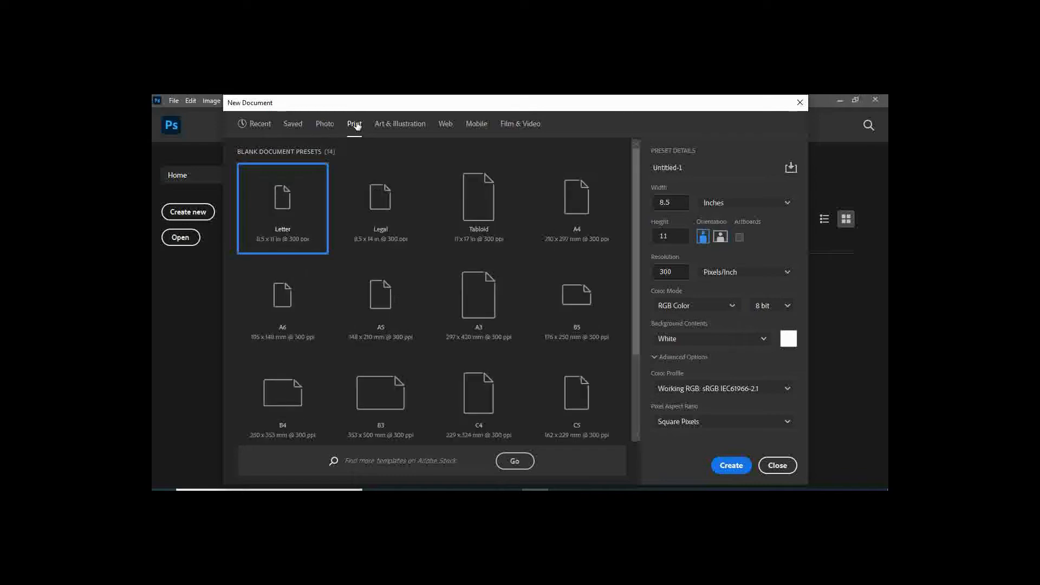
pyautogui.click(394, 129)
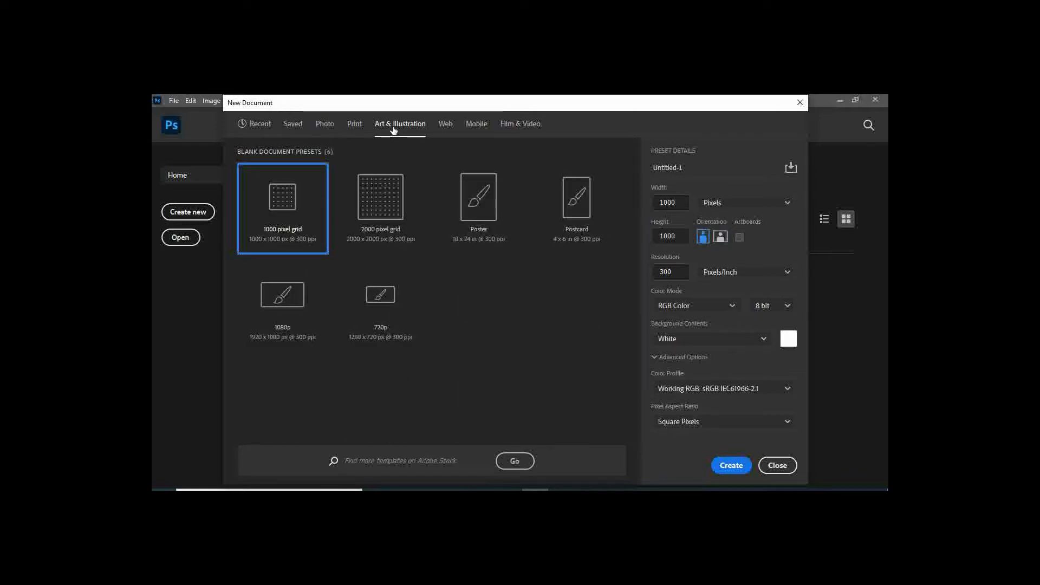
pyautogui.click(444, 130)
pyautogui.click(476, 126)
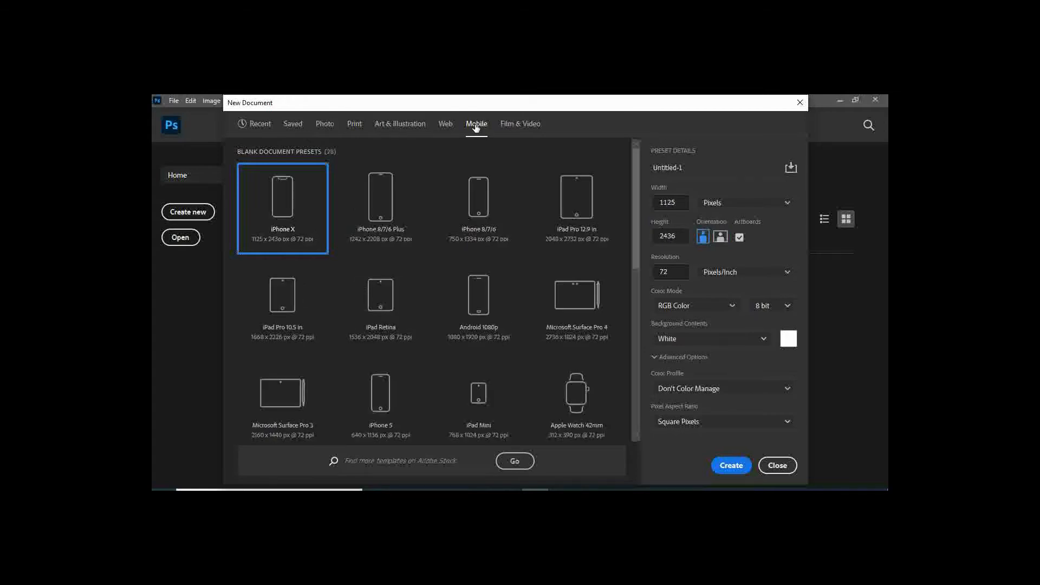
pyautogui.click(518, 126)
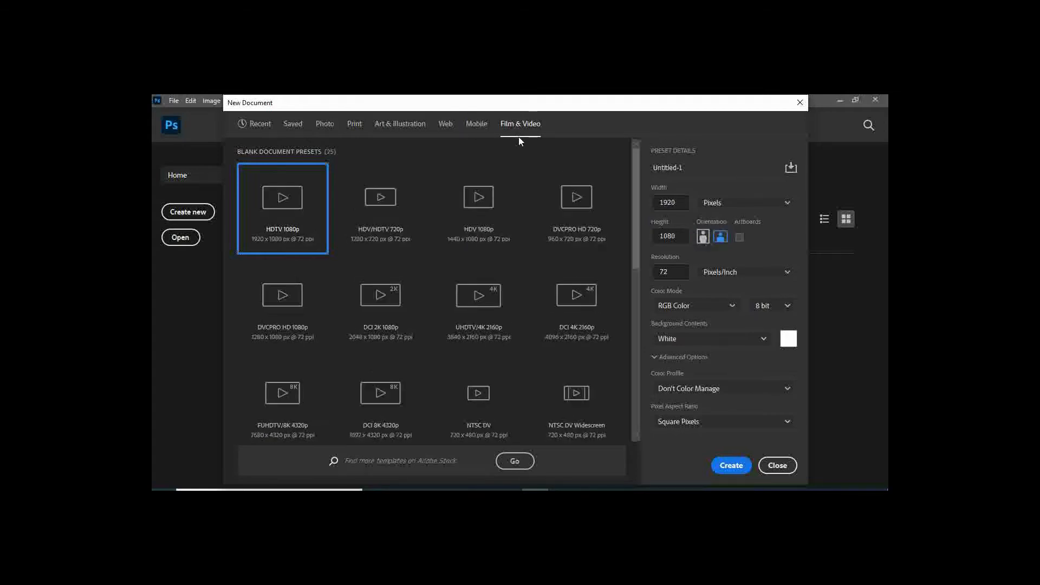
pyautogui.click(253, 123)
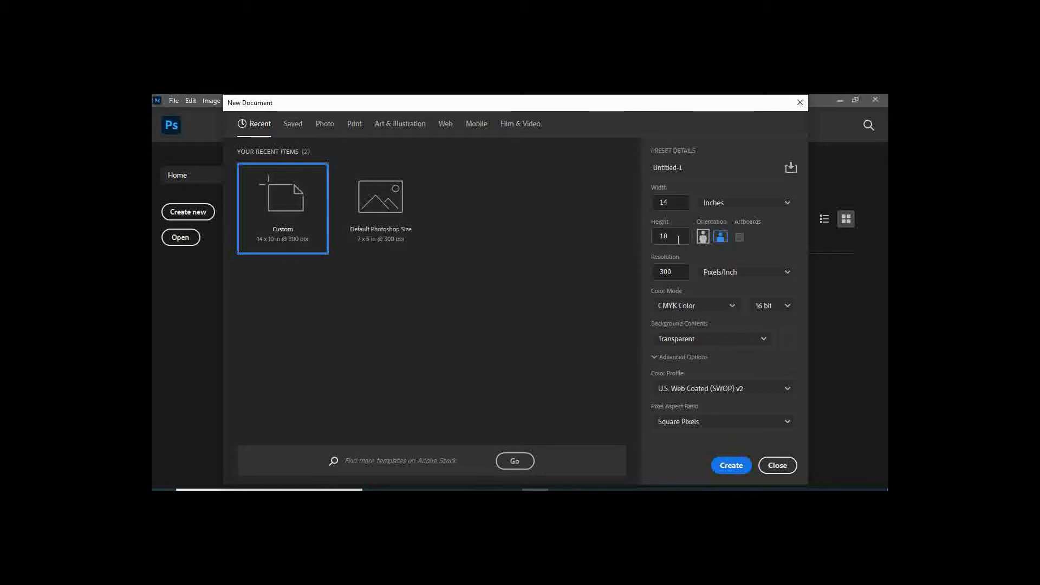
# Set the new document's size to 6 inches wide by 4 inches high in landscape orientation.
pyautogui.click(678, 208)
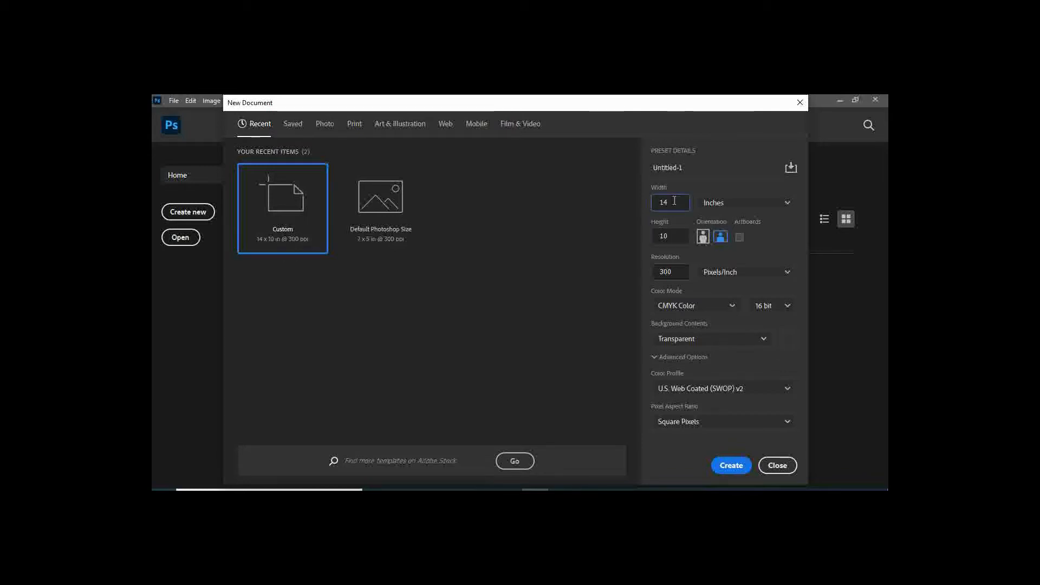
pyautogui.click(676, 237)
pyautogui.doubleClick(676, 204)
pyautogui.click(792, 204)
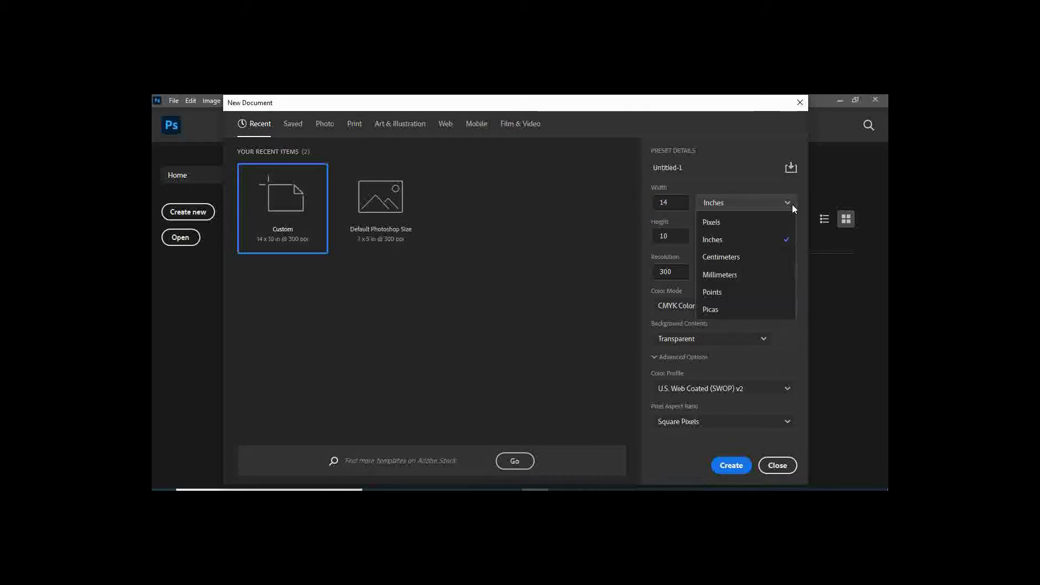
pyautogui.click(793, 204)
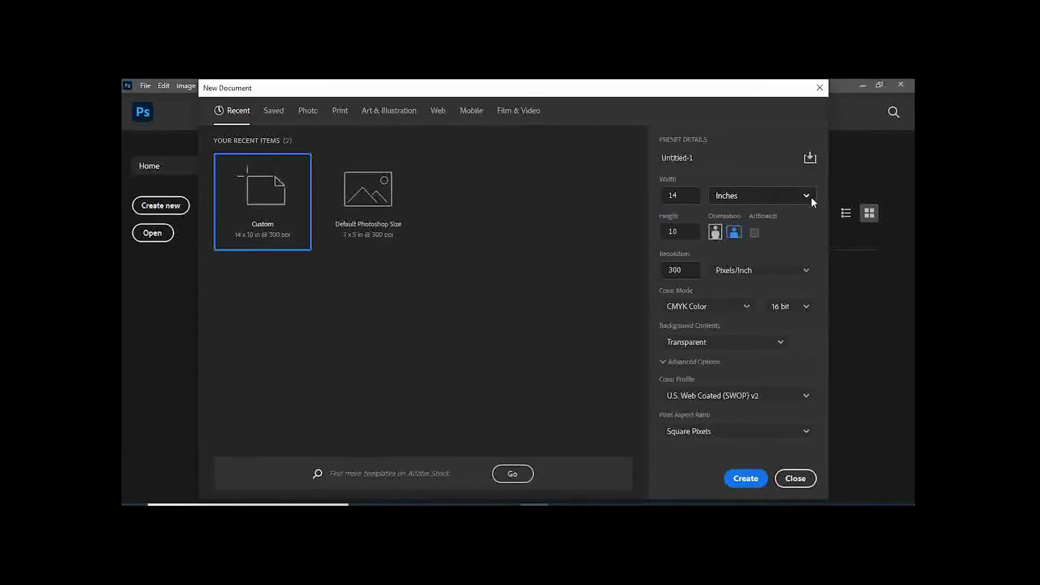
pyautogui.moveTo(699, 181); pyautogui.dragTo(637, 190)
pyautogui.write('6')
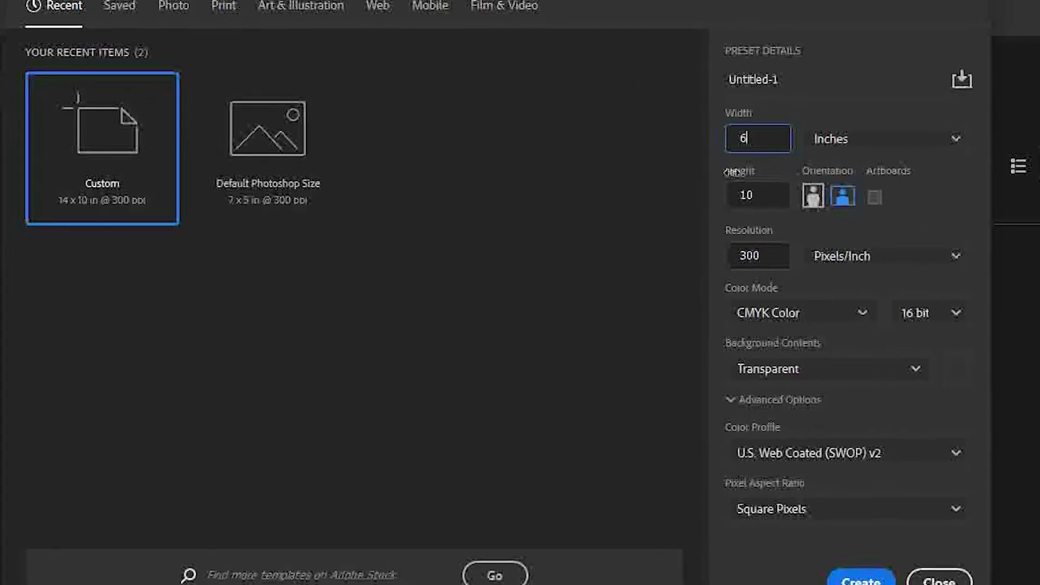
pyautogui.press('Tab')
pyautogui.write('4')
pyautogui.click(890, 180)
pyautogui.click(856, 183)
pyautogui.click(889, 180)
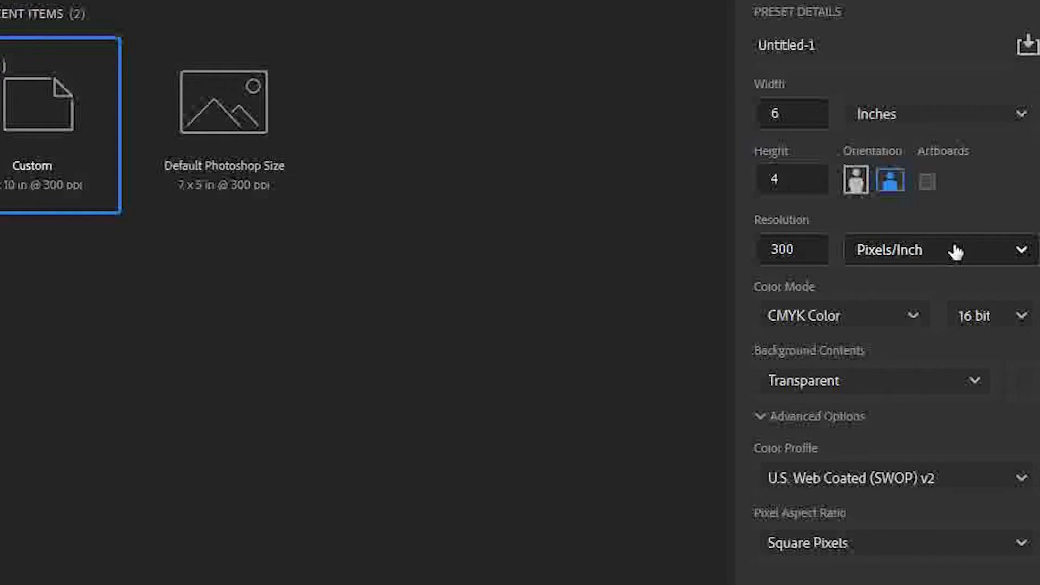
# Review the resolution unit, color mode and background options, keep Pixels/Inch, CMYK Color and Transparent, and create the document.
pyautogui.click(1023, 253)
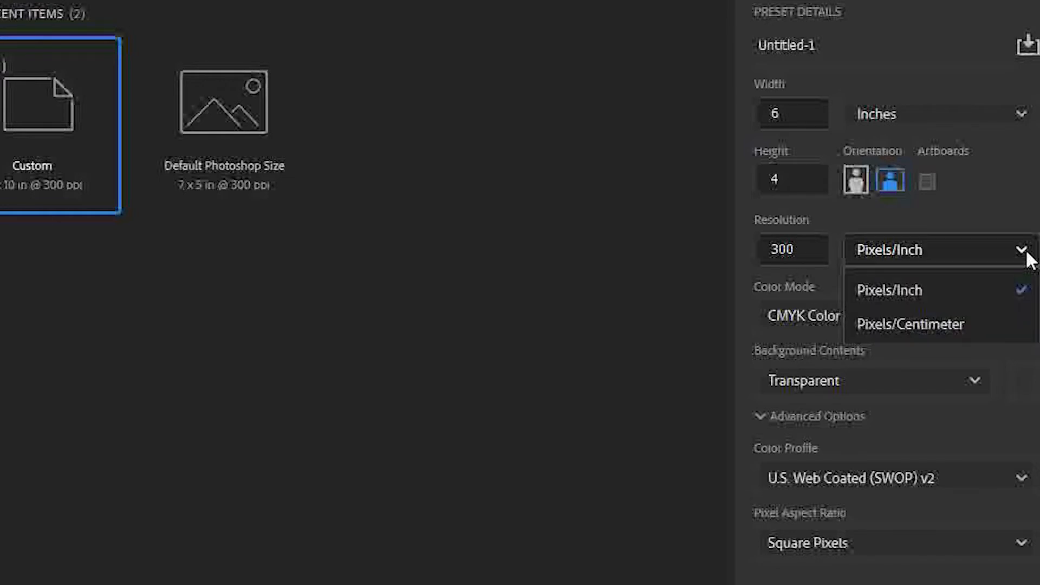
pyautogui.click(1027, 257)
pyautogui.click(920, 322)
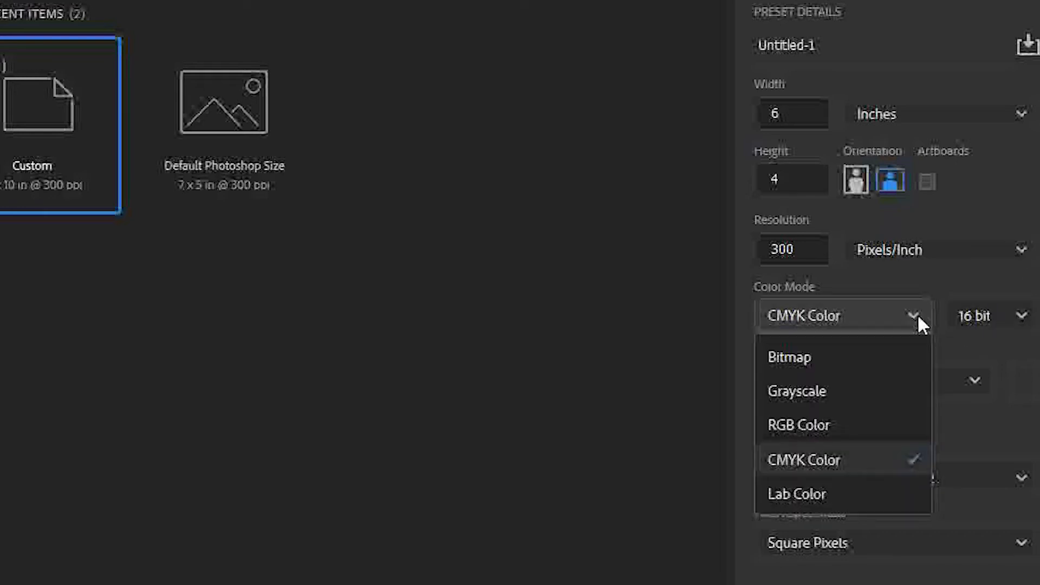
pyautogui.click(919, 320)
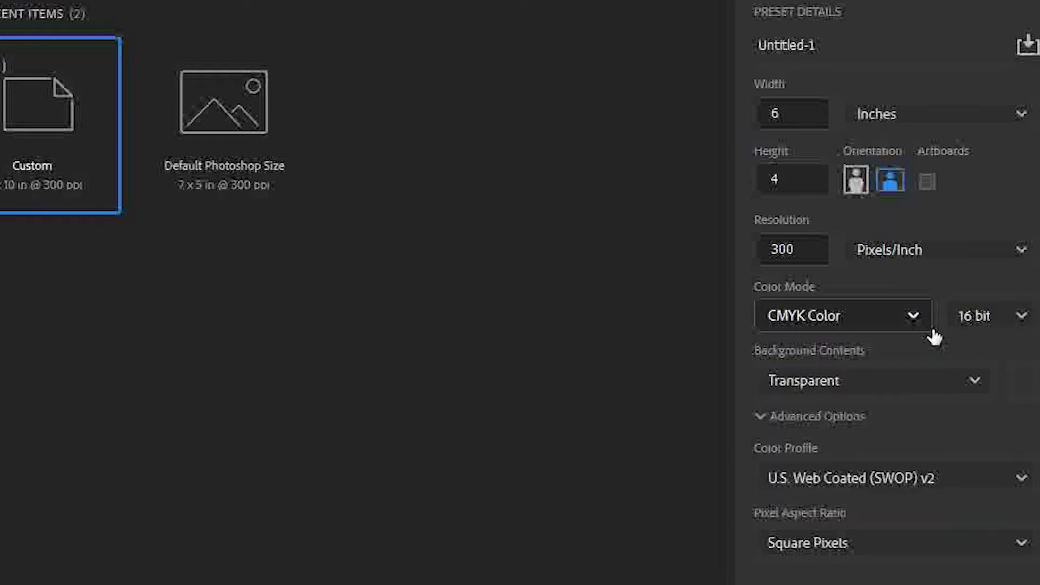
pyautogui.click(976, 380)
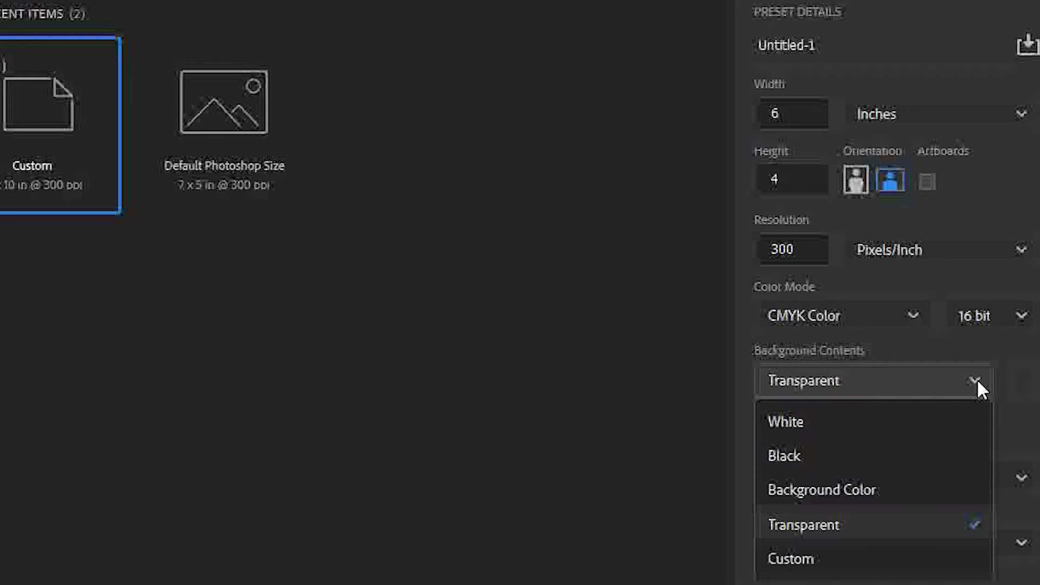
pyautogui.click(977, 379)
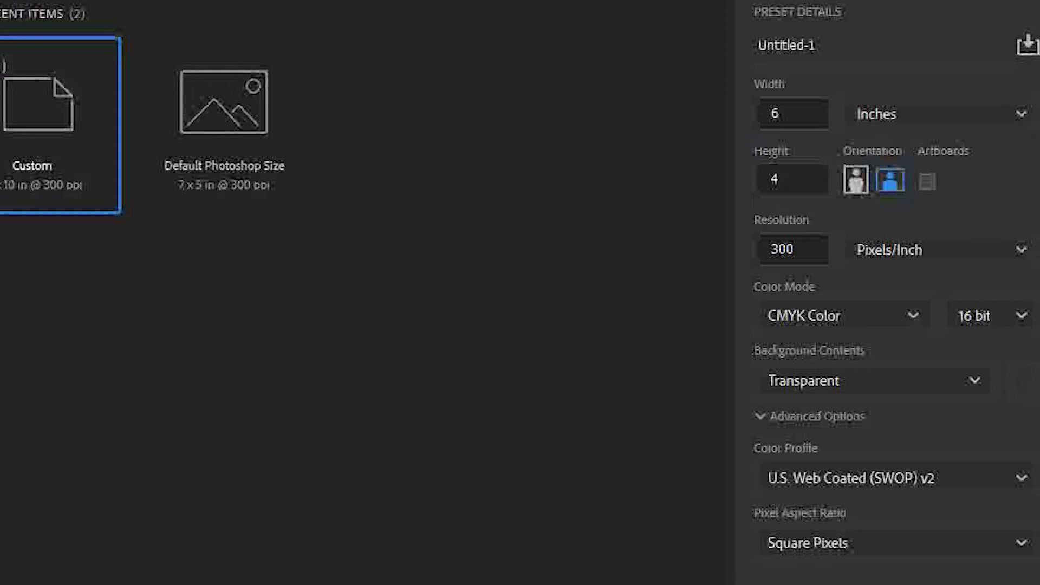
pyautogui.click(888, 584)
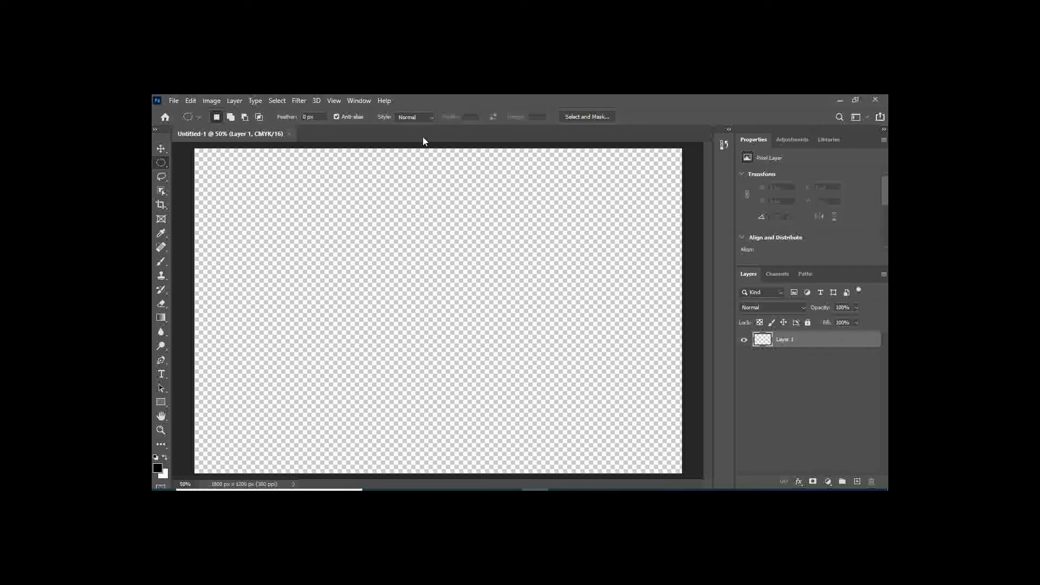
# Hide the Layers and Properties panels, and bring the Layers panel back.
pyautogui.click(358, 101)
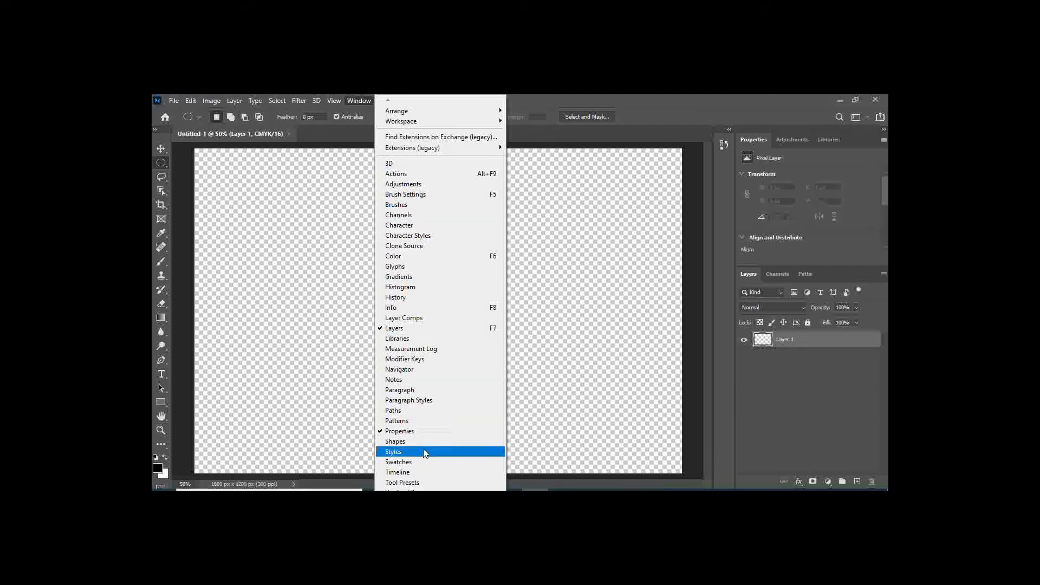
pyautogui.click(397, 328)
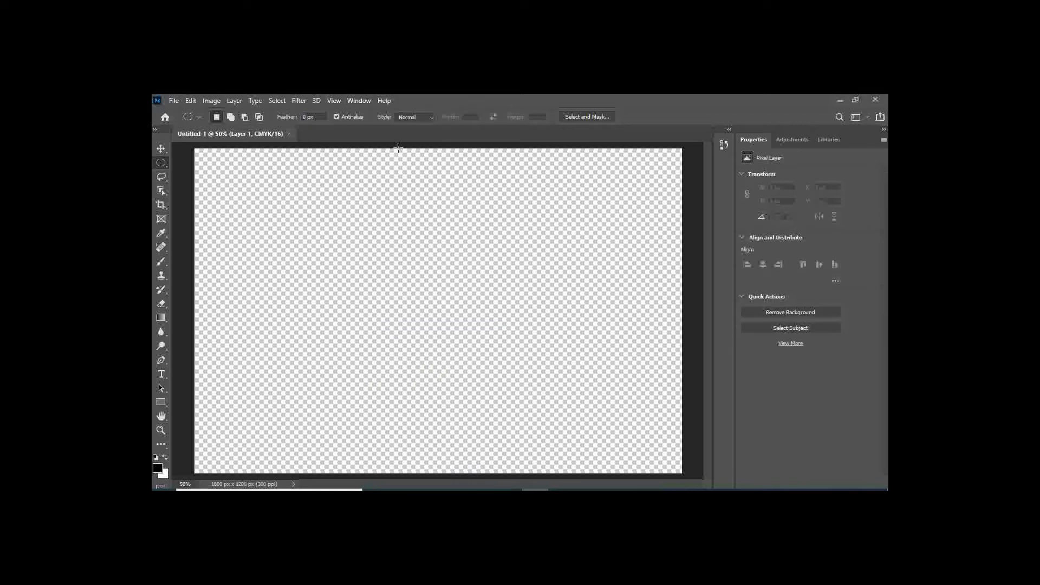
pyautogui.click(351, 103)
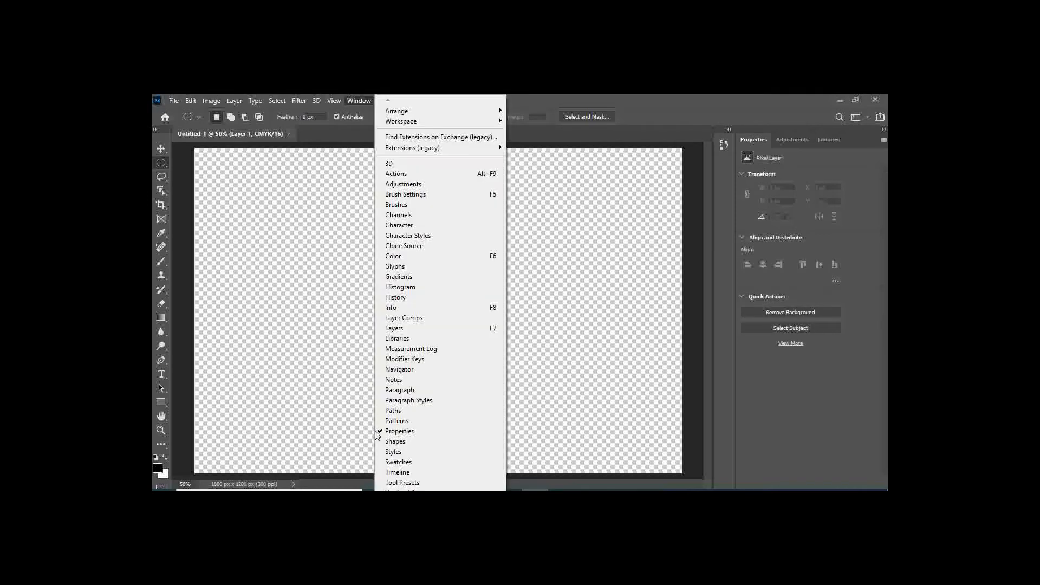
pyautogui.click(401, 431)
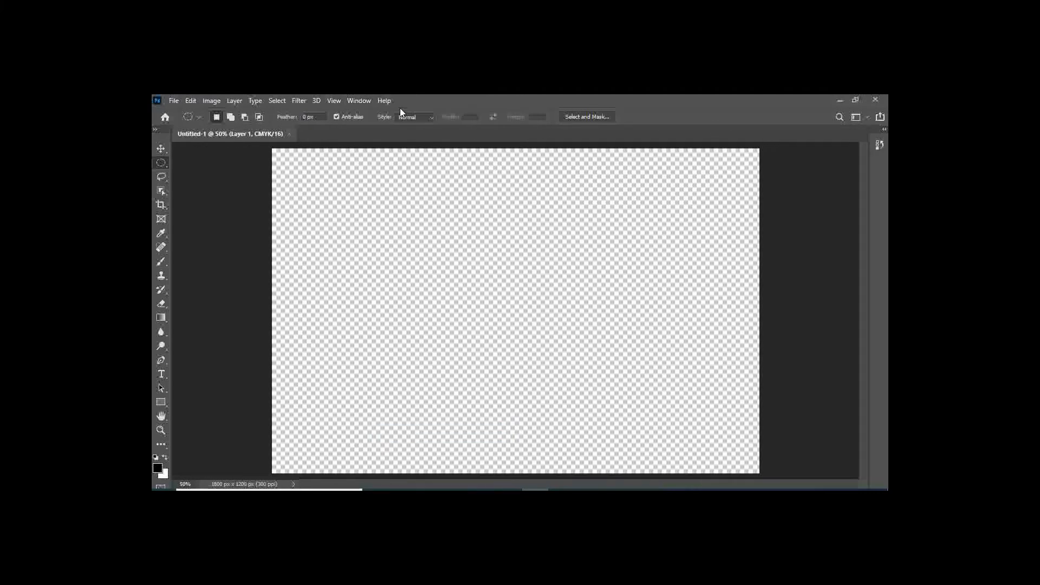
pyautogui.click(359, 102)
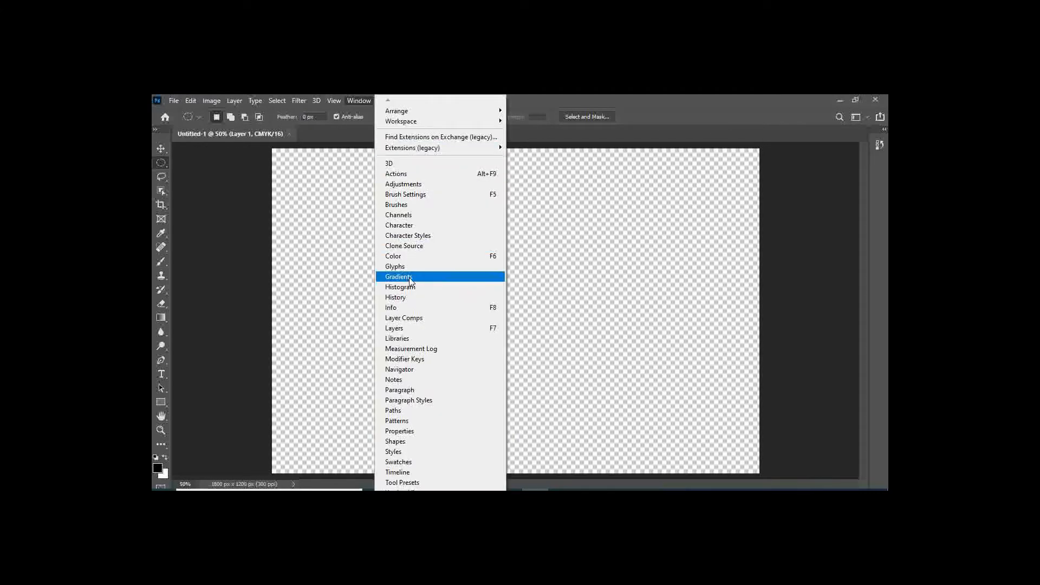
pyautogui.click(409, 329)
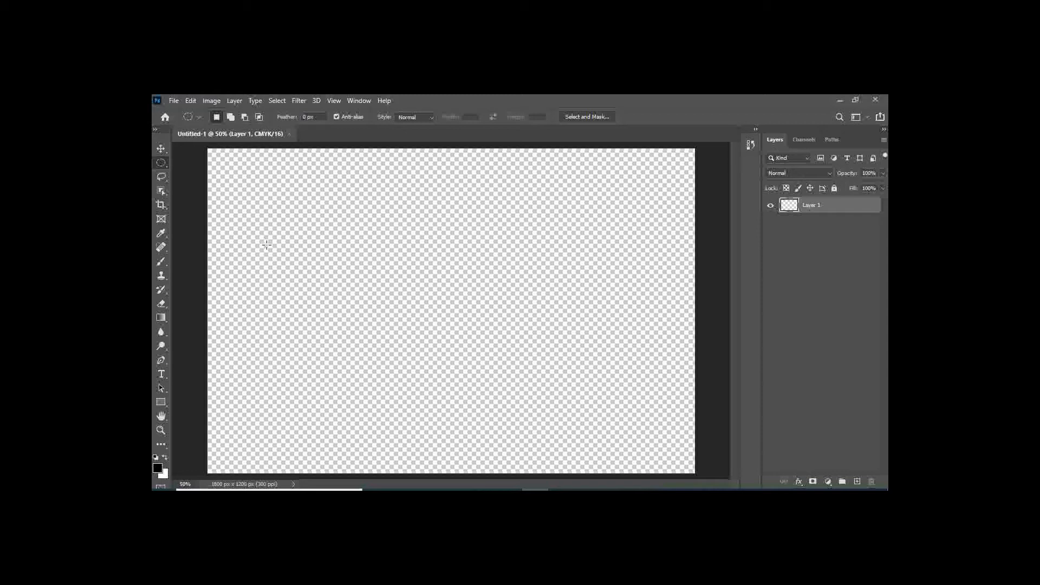
# Open Image 10 from the YouTube Images folder and detach it as a floating window over the blank document.
pyautogui.click(174, 102)
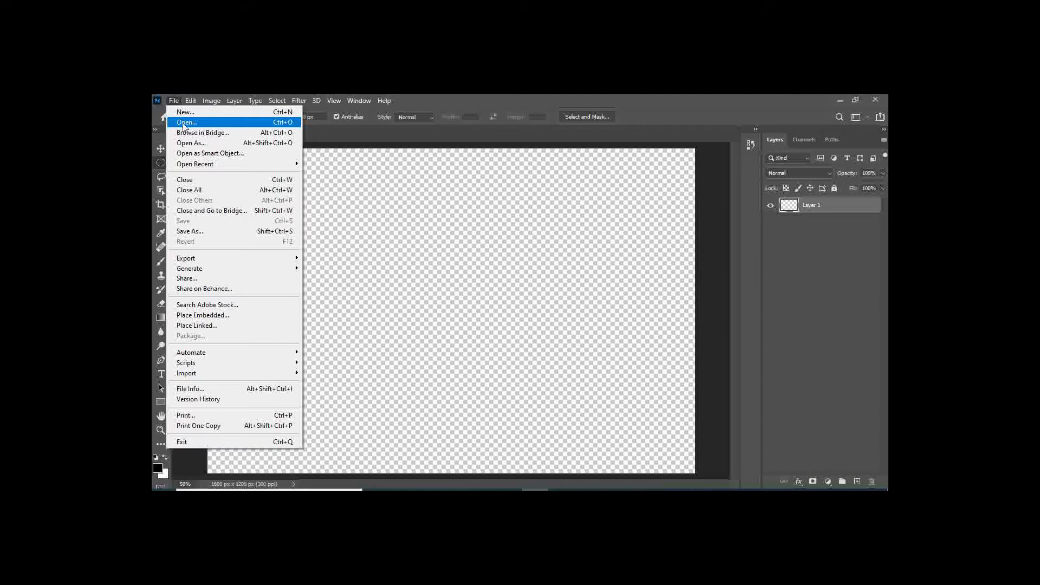
pyautogui.click(184, 124)
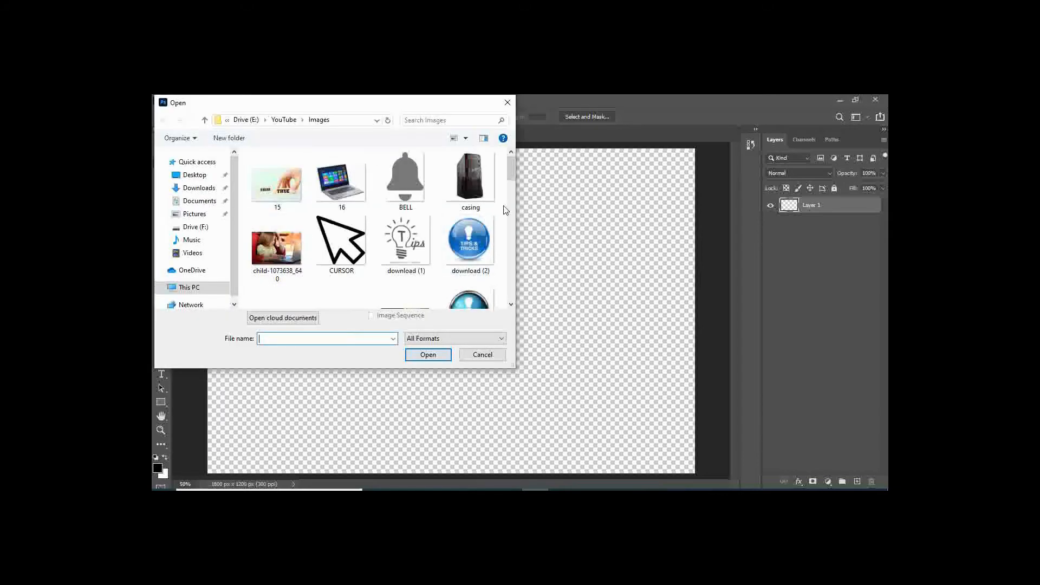
pyautogui.moveTo(509, 171); pyautogui.dragTo(522, 216)
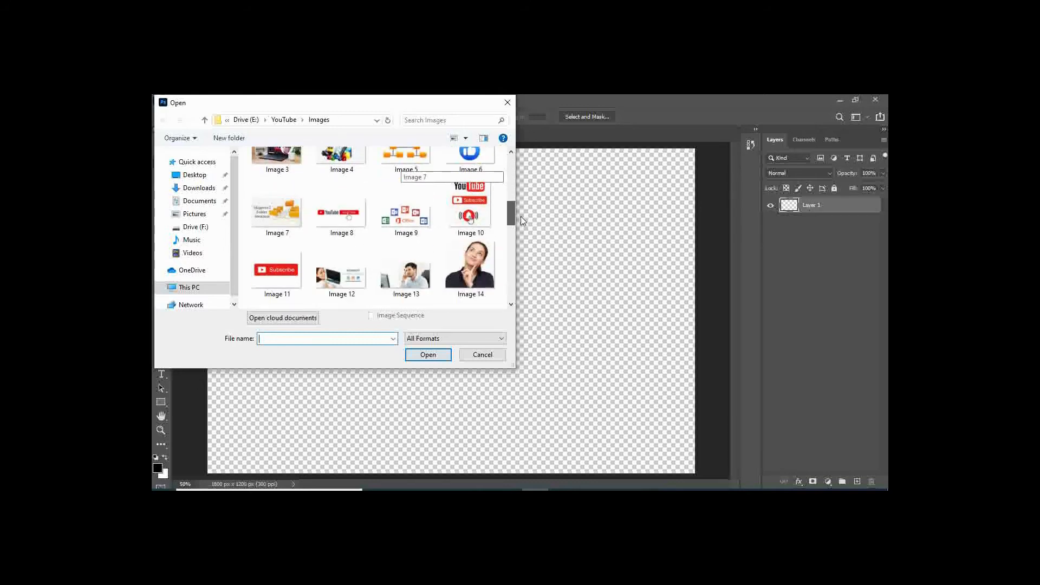
pyautogui.doubleClick(469, 211)
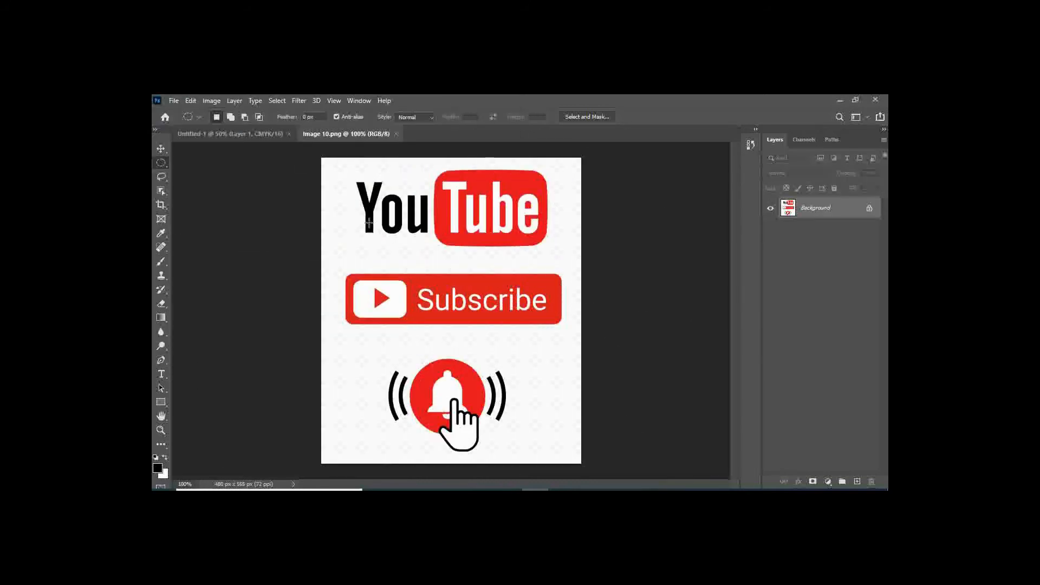
pyautogui.moveTo(340, 135); pyautogui.dragTo(463, 164)
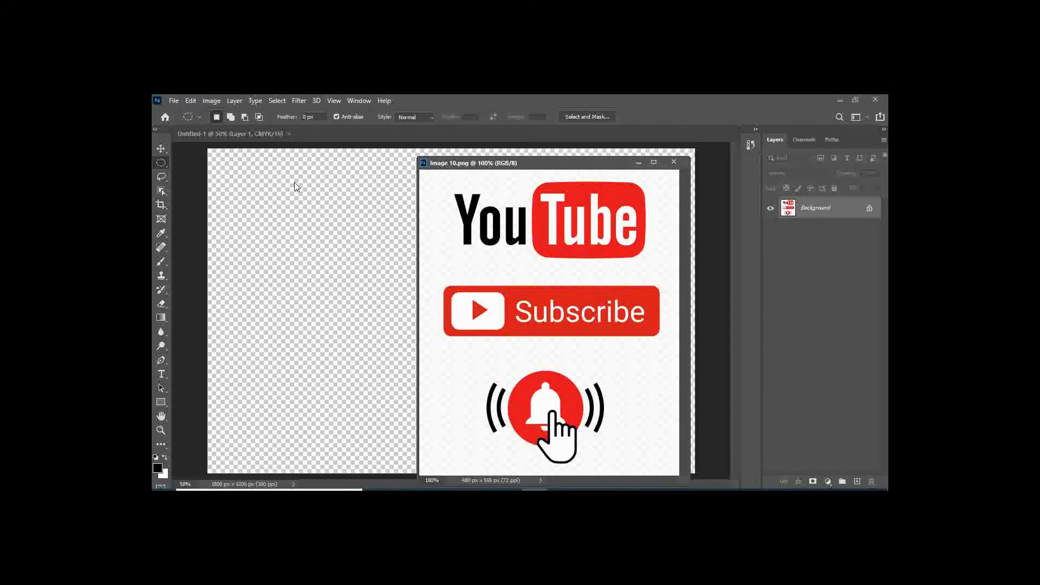
# Copy the Image 10 picture into the blank document with the Move tool, accepting the depth difference and suppressing that warning.
pyautogui.click(161, 152)
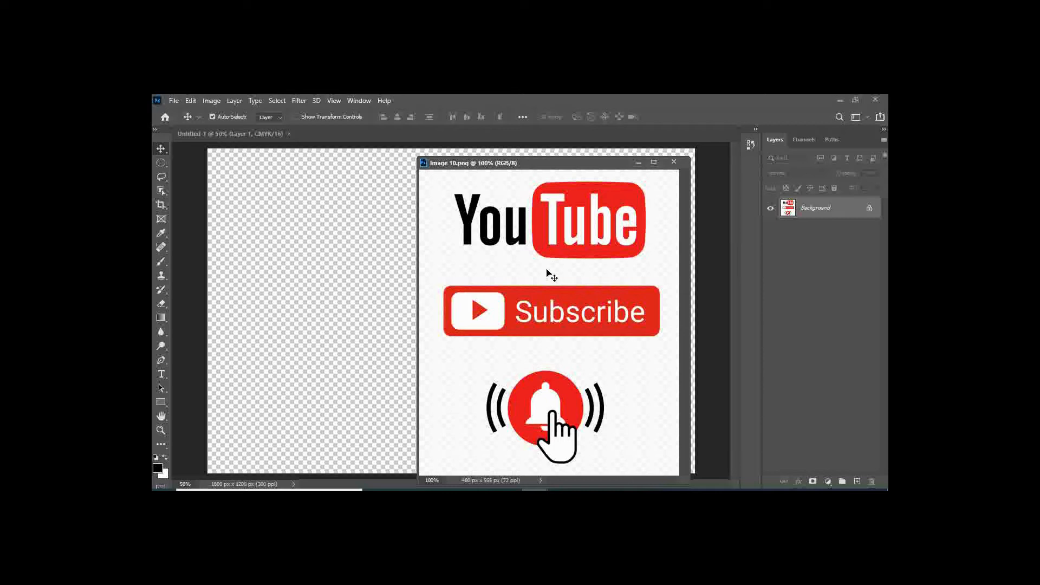
pyautogui.moveTo(515, 301); pyautogui.dragTo(396, 281)
pyautogui.click(422, 278)
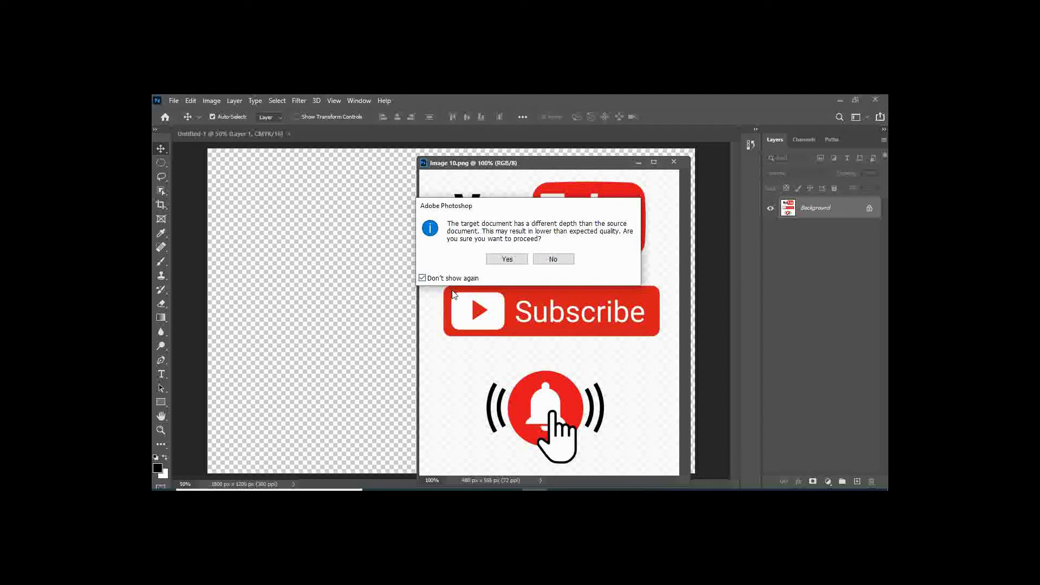
pyautogui.click(506, 260)
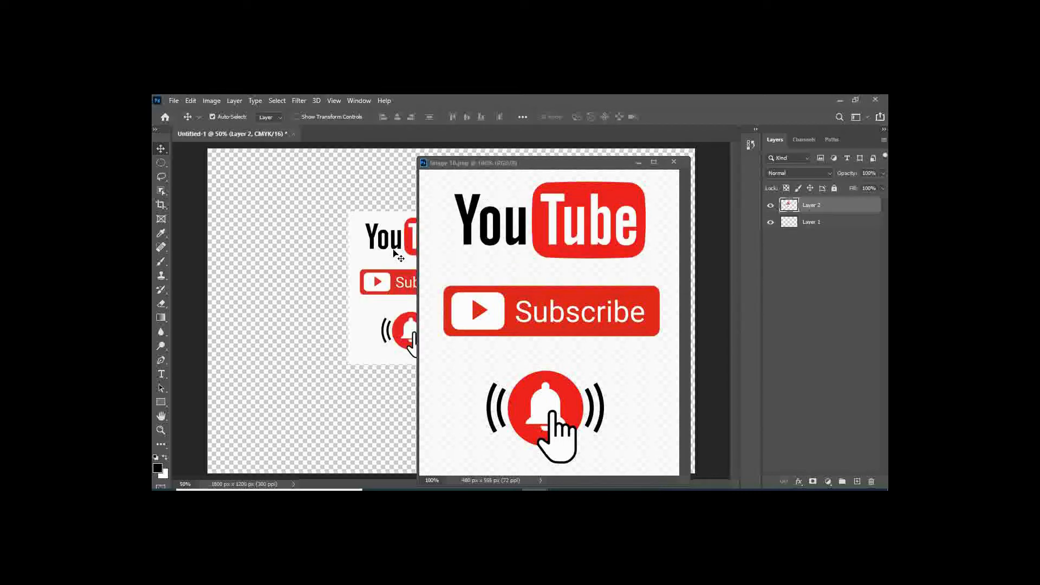
# Move the Image 10 window clear of the copied picture and reposition the copy toward the document's upper left.
pyautogui.moveTo(484, 166); pyautogui.dragTo(565, 173)
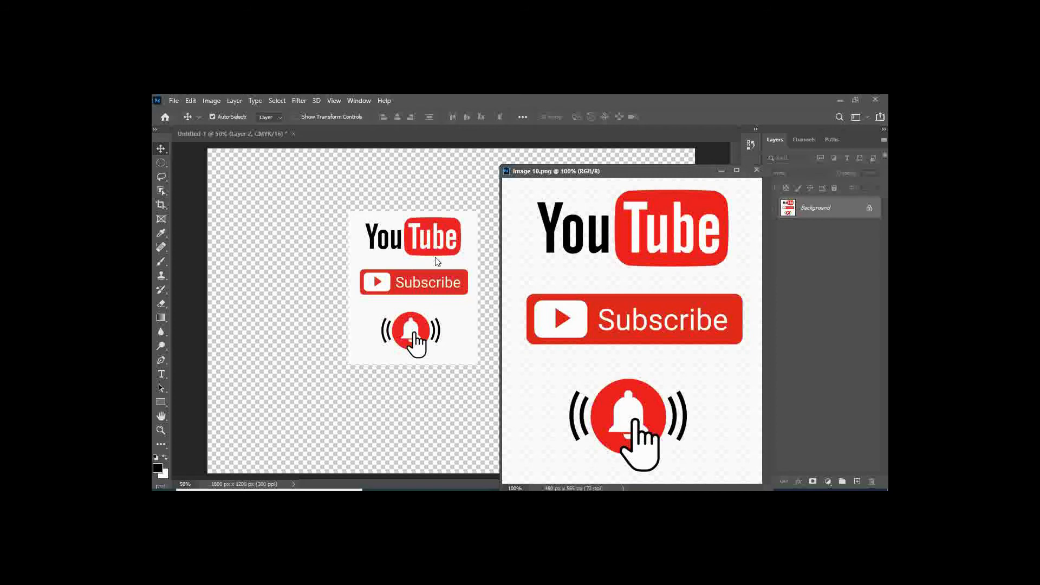
pyautogui.click(403, 264)
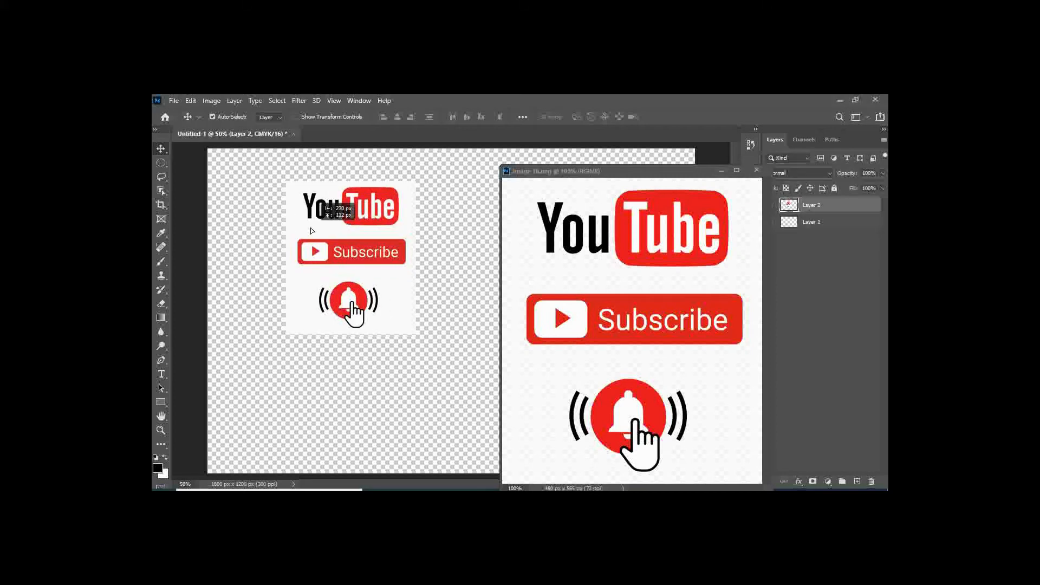
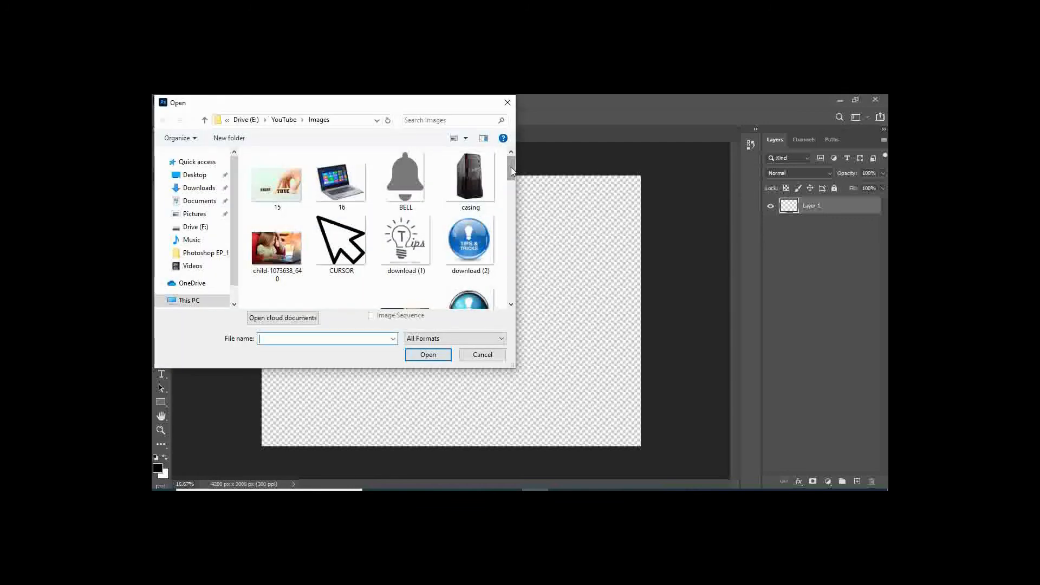
# Open the files 16, Image 14 and Logo together from the YouTube Images folder.
pyautogui.click(339, 188)
pyautogui.moveTo(511, 172); pyautogui.dragTo(511, 220)
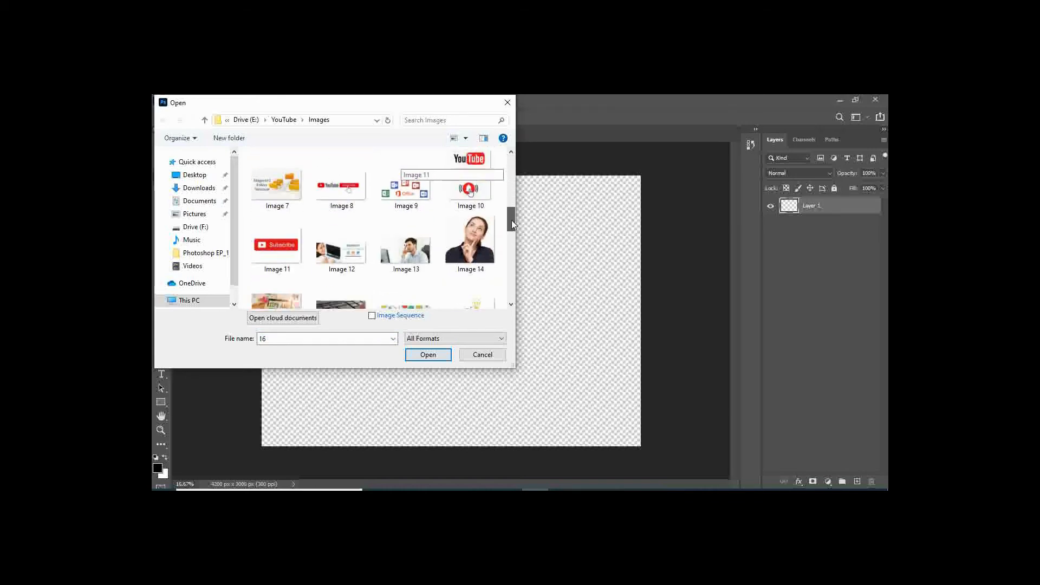
pyautogui.keyDown('ctrl'); pyautogui.click(475, 240); pyautogui.keyUp('ctrl')
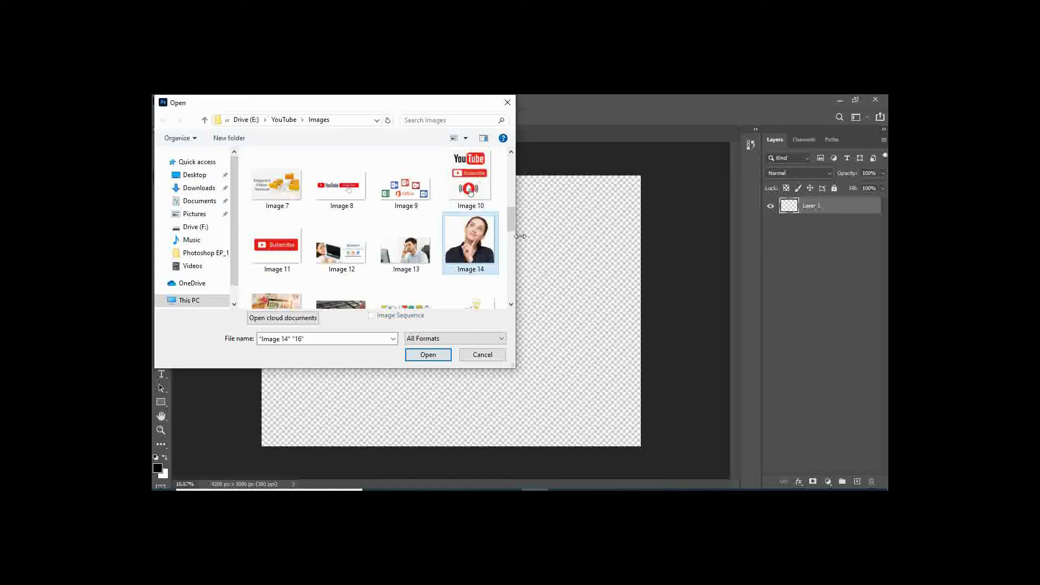
pyautogui.moveTo(513, 223); pyautogui.dragTo(514, 281)
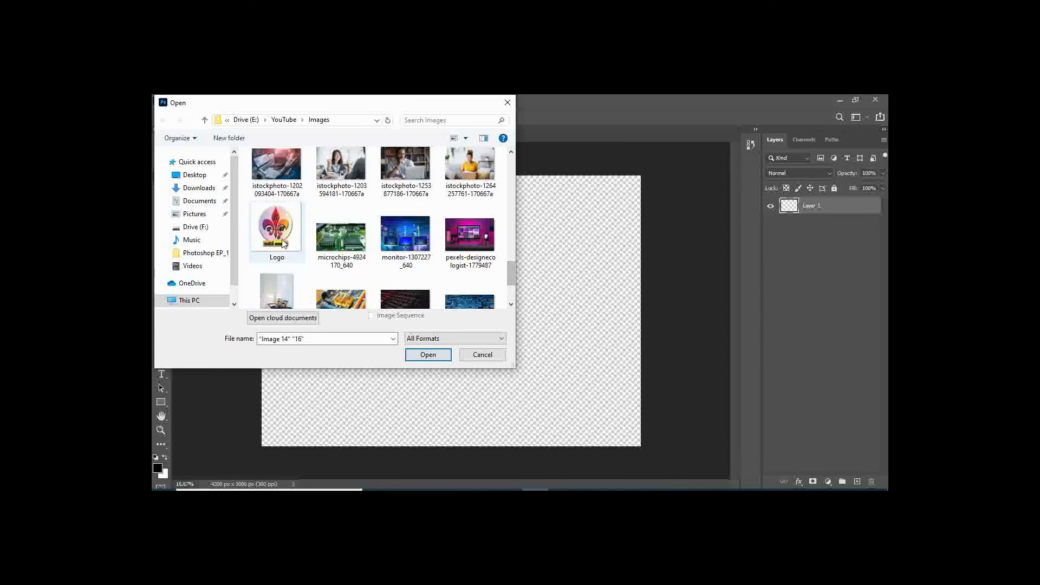
pyautogui.keyDown('ctrl'); pyautogui.click(290, 227); pyautogui.keyUp('ctrl')
pyautogui.click(439, 360)
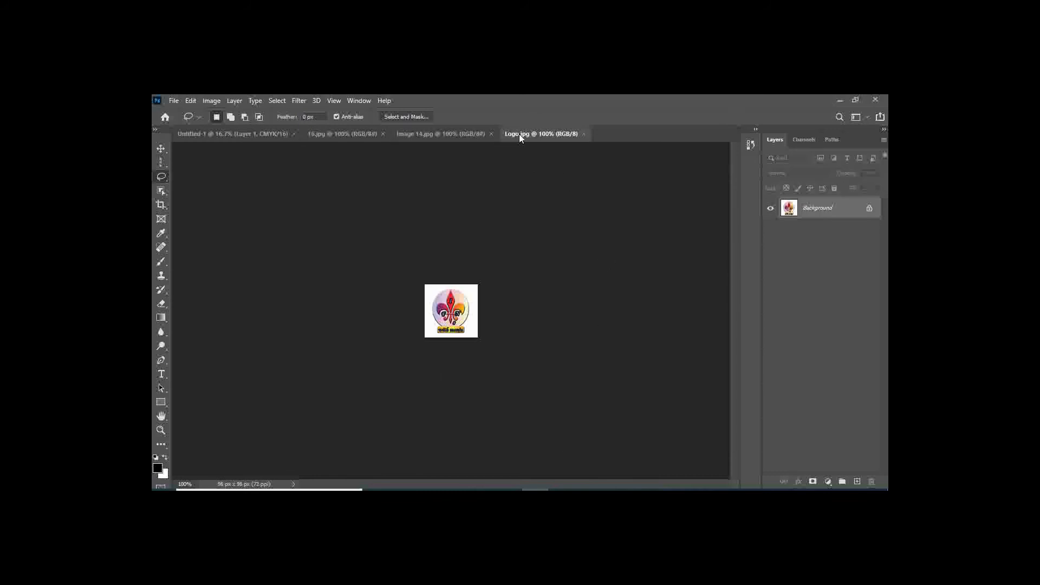
# Look through the opened images and detach Logo, Image 14 and 16 as floating windows over the blank document.
pyautogui.click(454, 133)
pyautogui.click(356, 139)
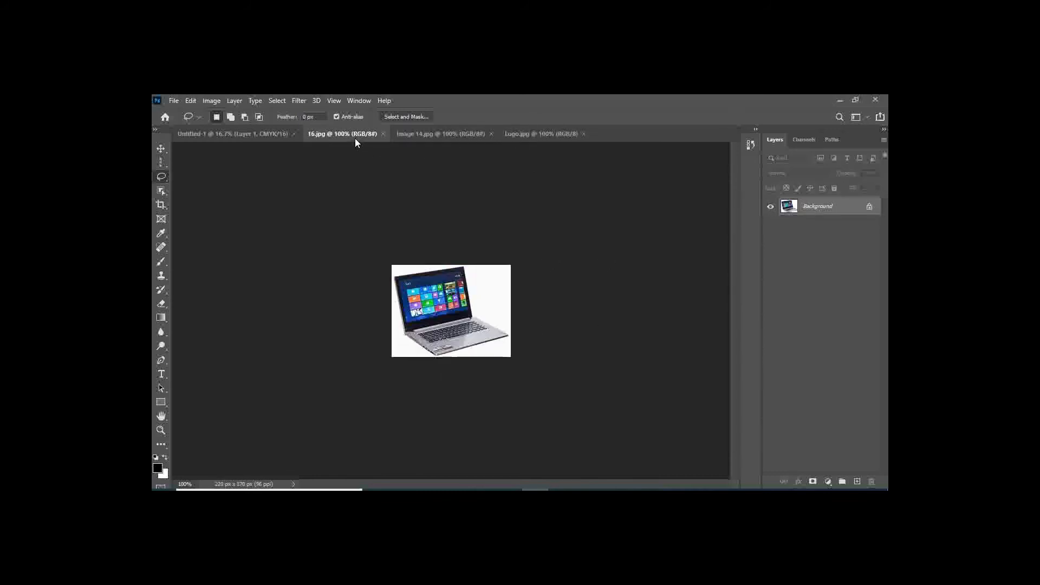
pyautogui.moveTo(533, 135); pyautogui.dragTo(542, 158)
pyautogui.moveTo(448, 134); pyautogui.dragTo(456, 151)
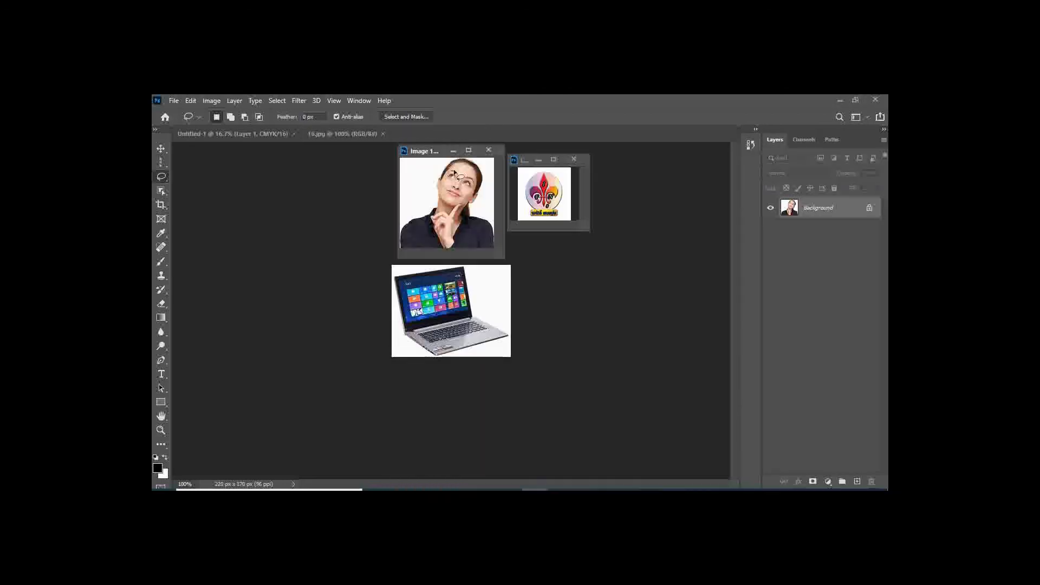
pyautogui.moveTo(323, 133); pyautogui.dragTo(348, 168)
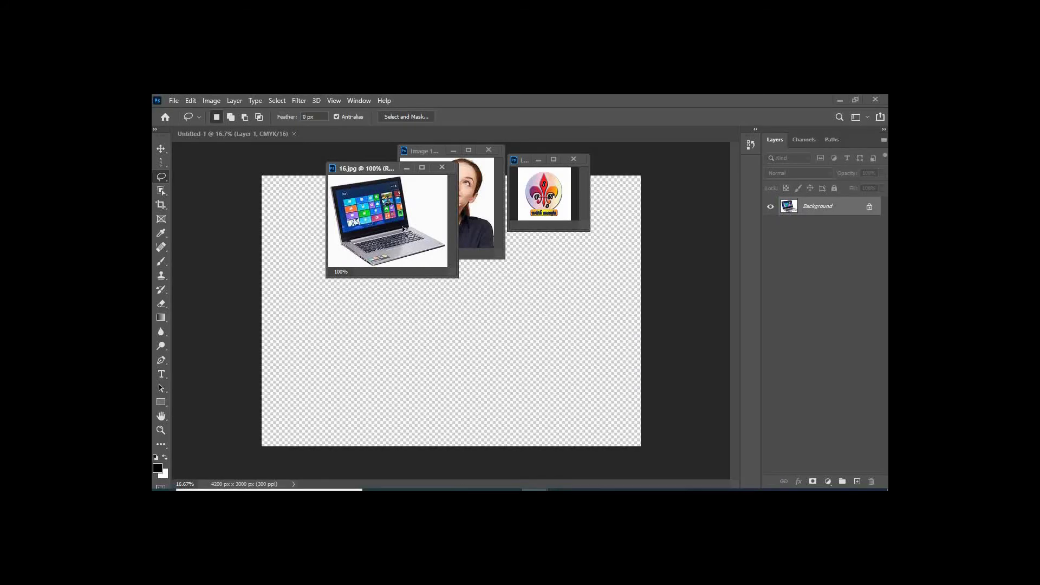
# Spread out the floating windows, with 16.jpg below the Logo window and Image 14 below 16.jpg.
pyautogui.moveTo(372, 172); pyautogui.dragTo(578, 255)
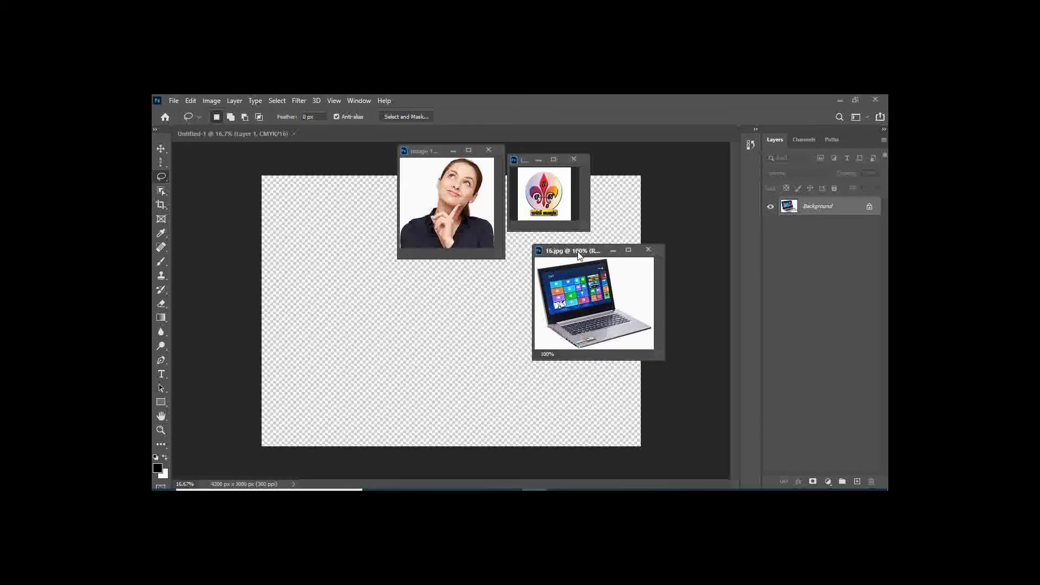
pyautogui.click(458, 151)
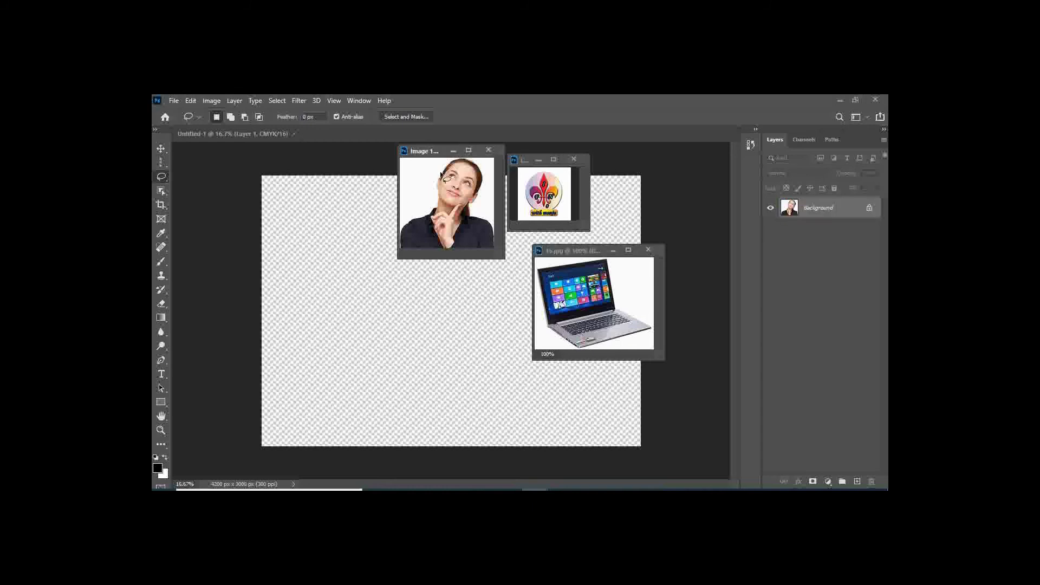
pyautogui.moveTo(438, 156); pyautogui.dragTo(480, 377)
pyautogui.moveTo(580, 252); pyautogui.dragTo(557, 249)
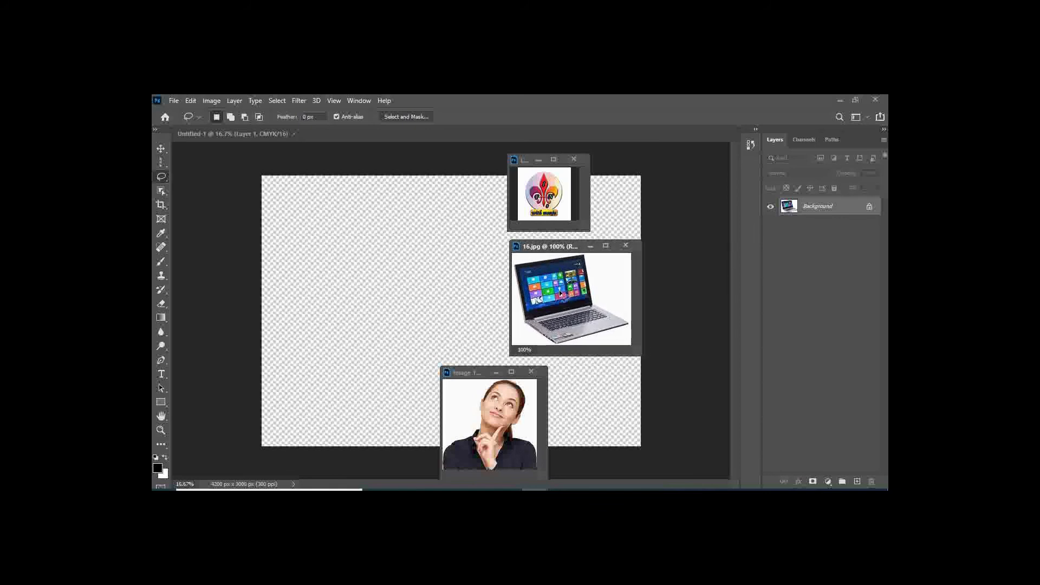
# Outline the laptop in 16.jpg freehand with the Lasso tool and copy the selection into the upper left of the blank document.
pyautogui.rightClick(163, 179)
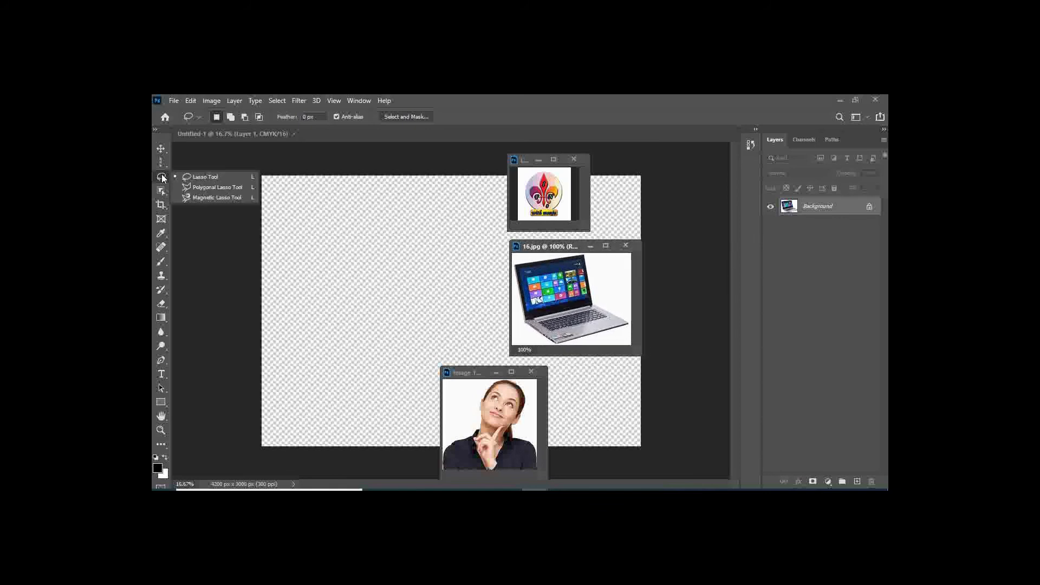
pyautogui.click(215, 179)
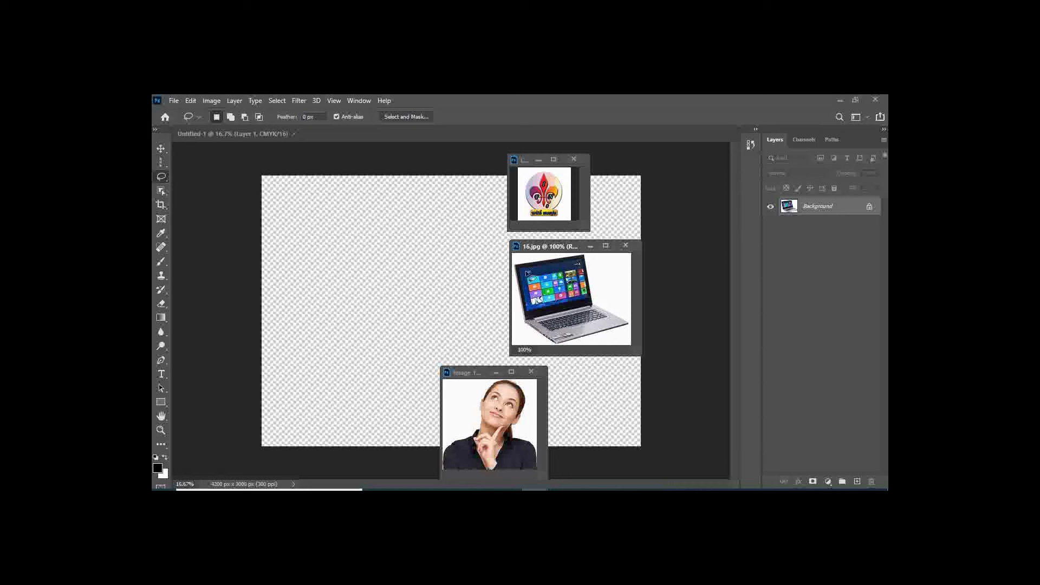
pyautogui.moveTo(534, 249); pyautogui.dragTo(488, 248)
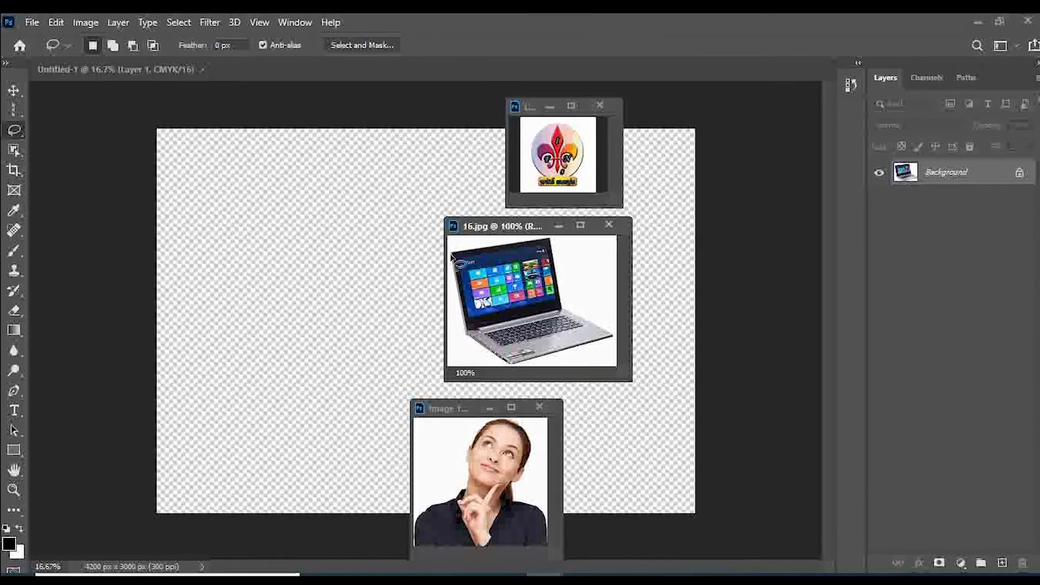
pyautogui.moveTo(450, 254)
pyautogui.mouseDown()
pyautogui.moveTo(554, 237)
pyautogui.moveTo(579, 311)
pyautogui.moveTo(646, 351)
pyautogui.moveTo(646, 364)
pyautogui.moveTo(613, 386)
pyautogui.moveTo(503, 403)
pyautogui.moveTo(435, 336)
pyautogui.moveTo(401, 222)
pyautogui.mouseUp()
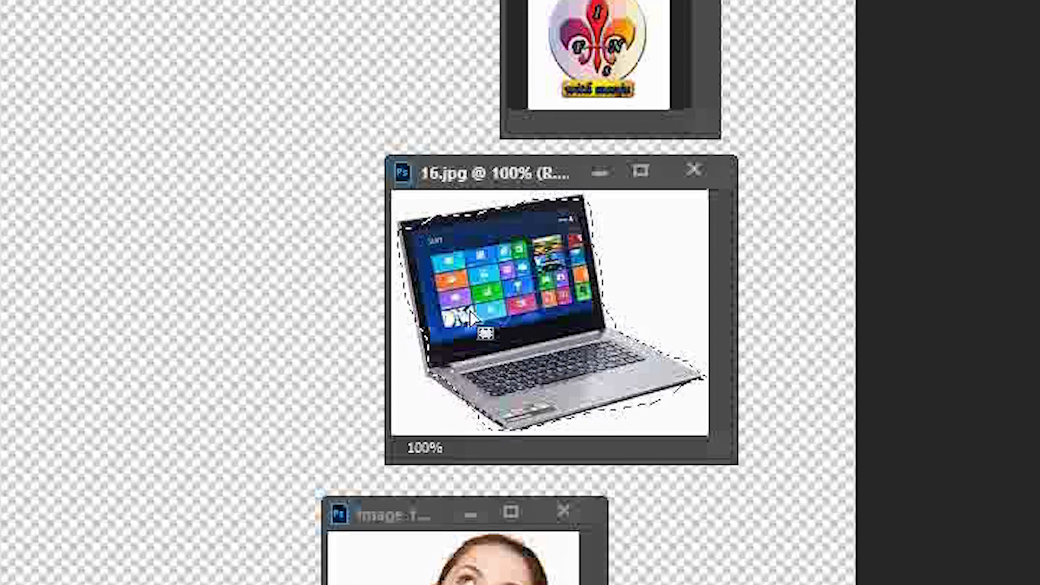
pyautogui.moveTo(516, 305)
pyautogui.mouseDown()
pyautogui.moveTo(174, 235)
pyautogui.moveTo(181, 249)
pyautogui.moveTo(3, 184)
pyautogui.mouseUp()
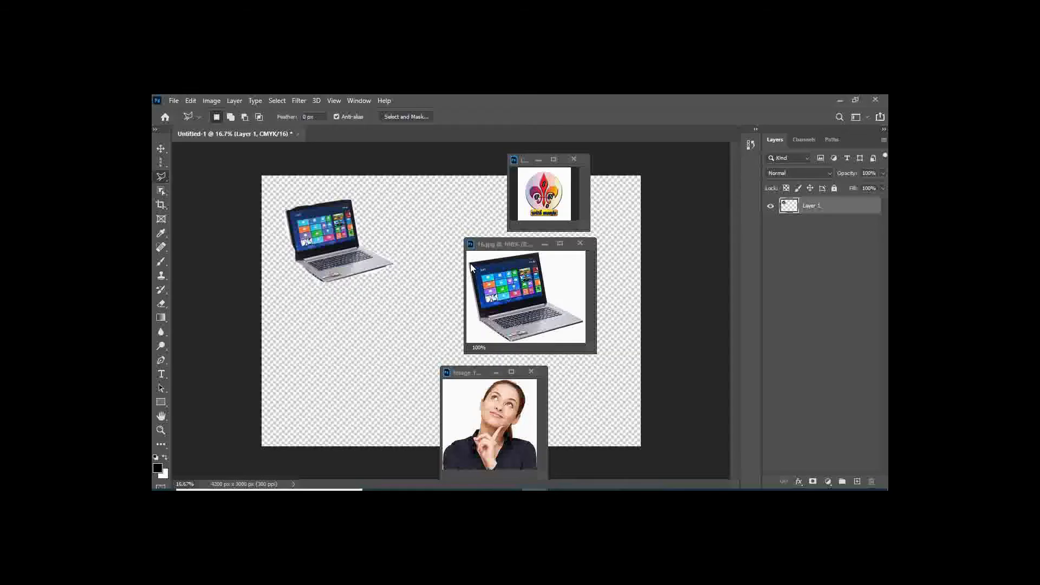
# Crop the 16.jpg image to its existing laptop selection with the Crop tool.
pyautogui.click(471, 268)
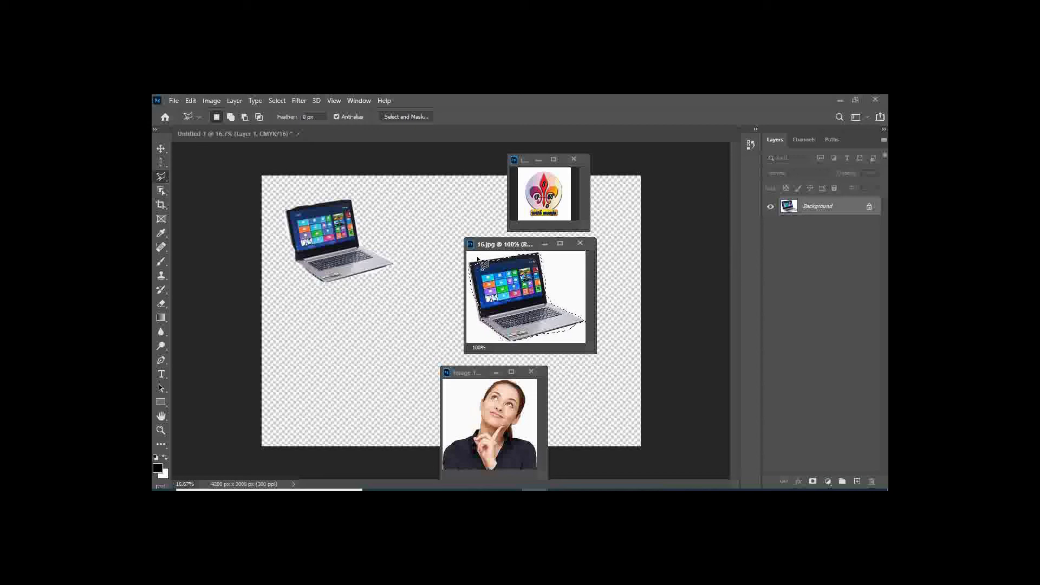
pyautogui.click(161, 206)
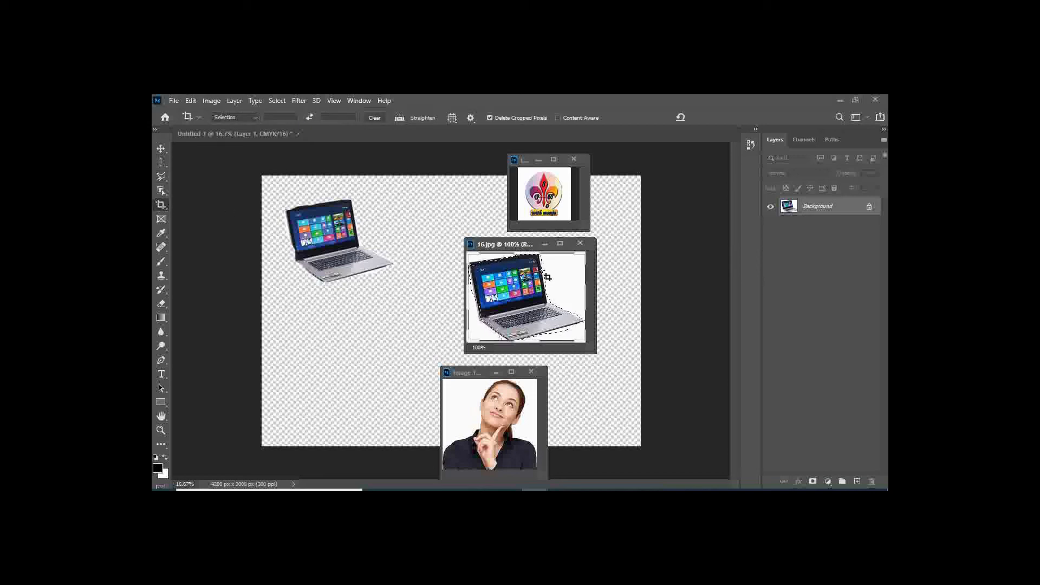
pyautogui.click(161, 150)
# Outline the laptop in 16.jpg with the Polygonal Lasso tool and copy the selection into the document below the first laptop.
pyautogui.click(163, 178)
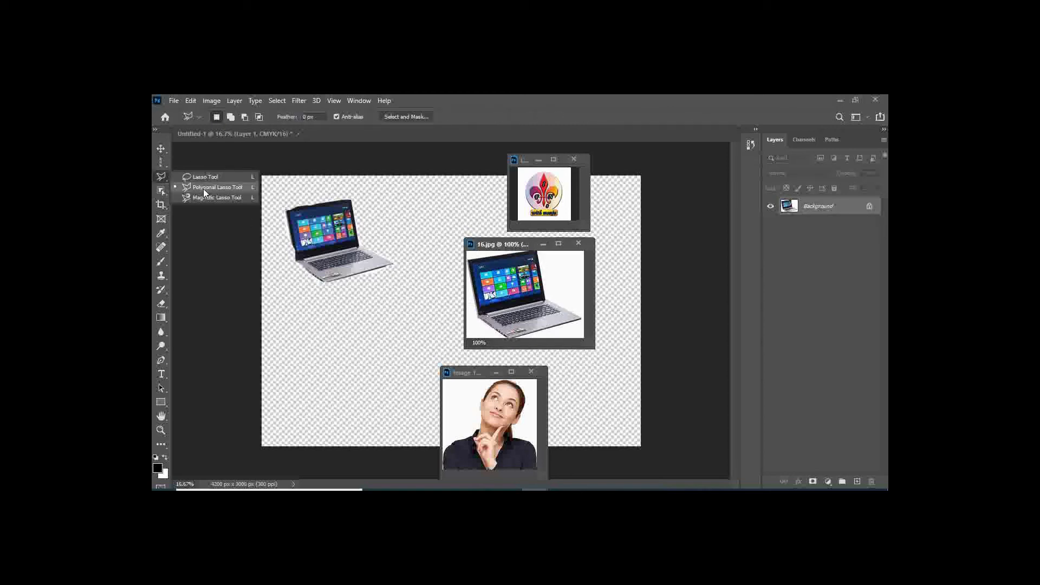
pyautogui.click(203, 187)
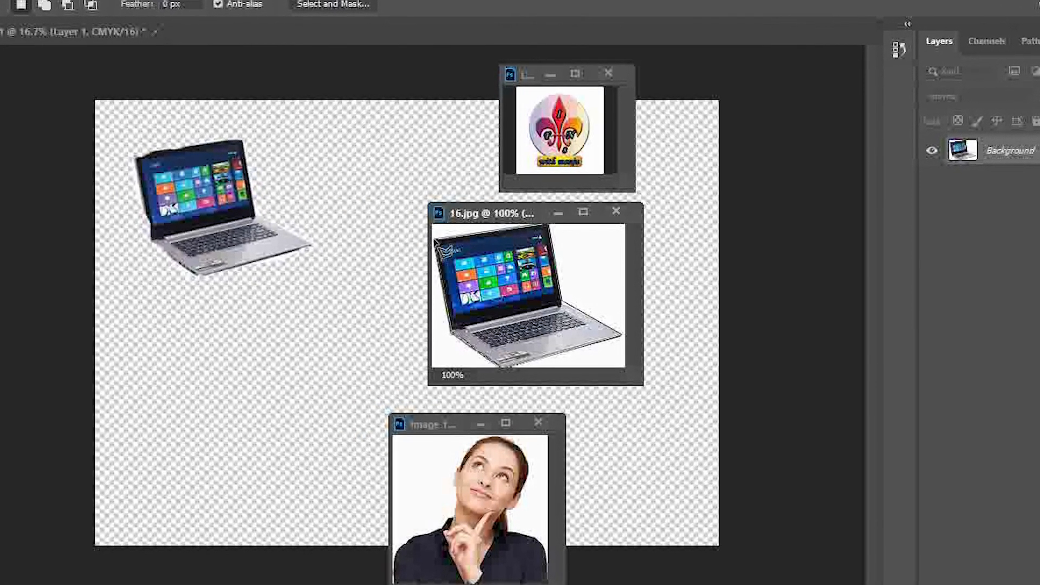
pyautogui.click(434, 239)
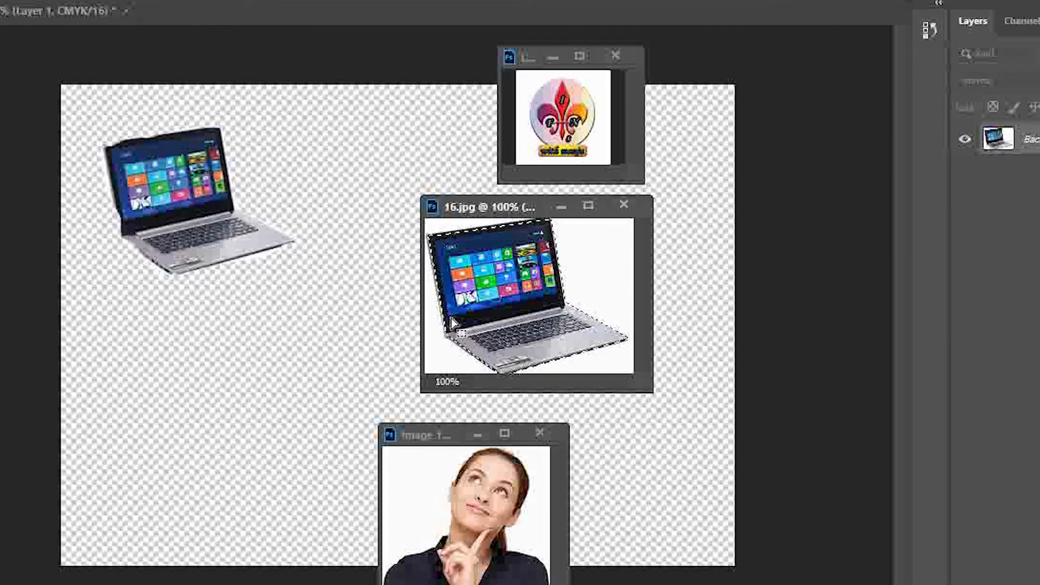
pyautogui.moveTo(508, 303); pyautogui.dragTo(199, 391)
# Enlarge the second laptop copy with Free Transform and place it beside the first laptop.
pyautogui.hotkey('ctrl', 't')
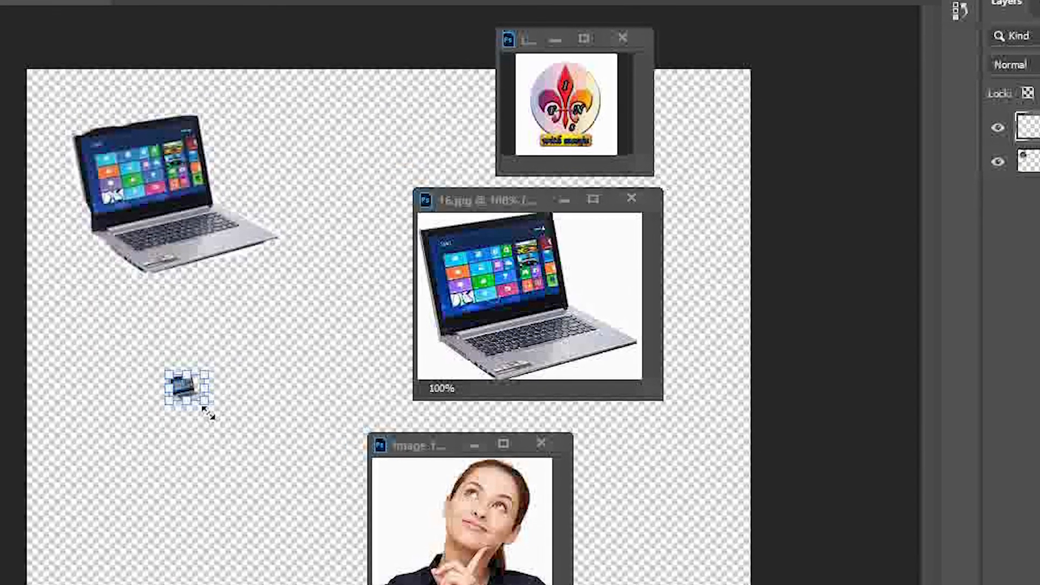
pyautogui.moveTo(208, 413); pyautogui.dragTo(332, 505)
pyautogui.press('Return')
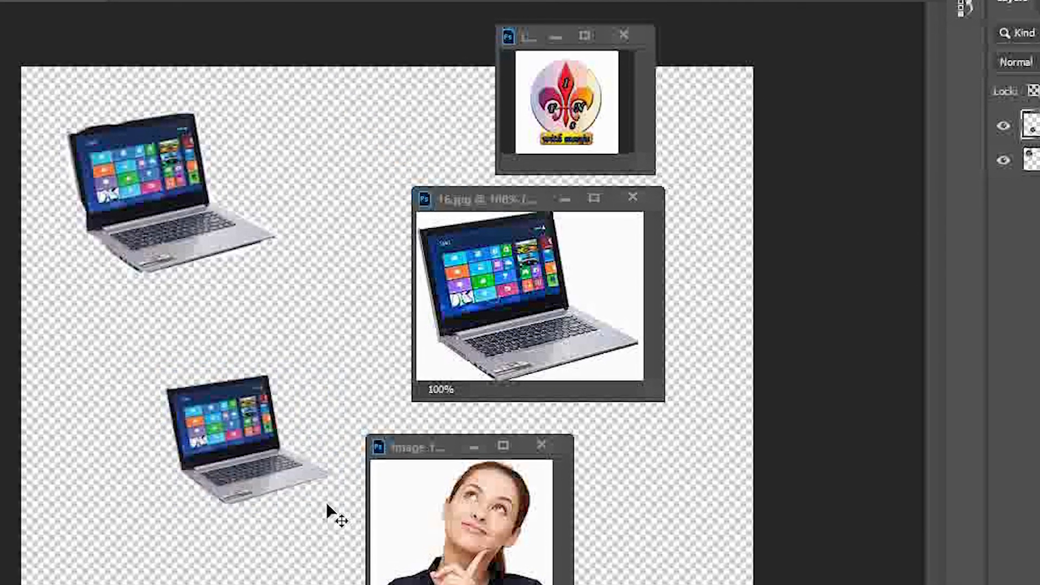
pyautogui.moveTo(230, 428); pyautogui.dragTo(300, 202)
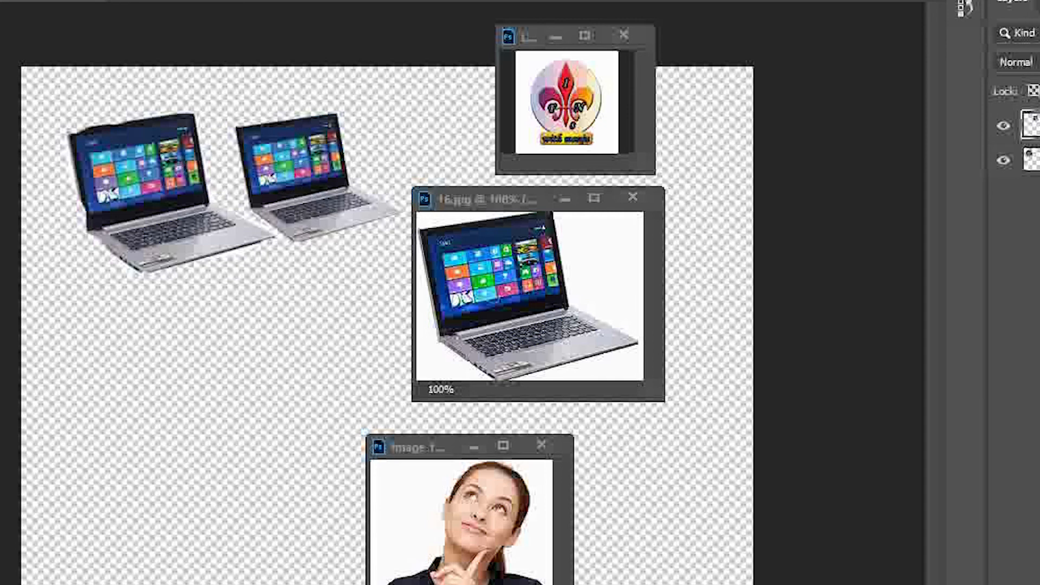
# Choose the Magnetic Lasso tool, and make room for Image 14 by repositioning its window and closing 16.jpg without saving.
pyautogui.rightClick(0, 69)
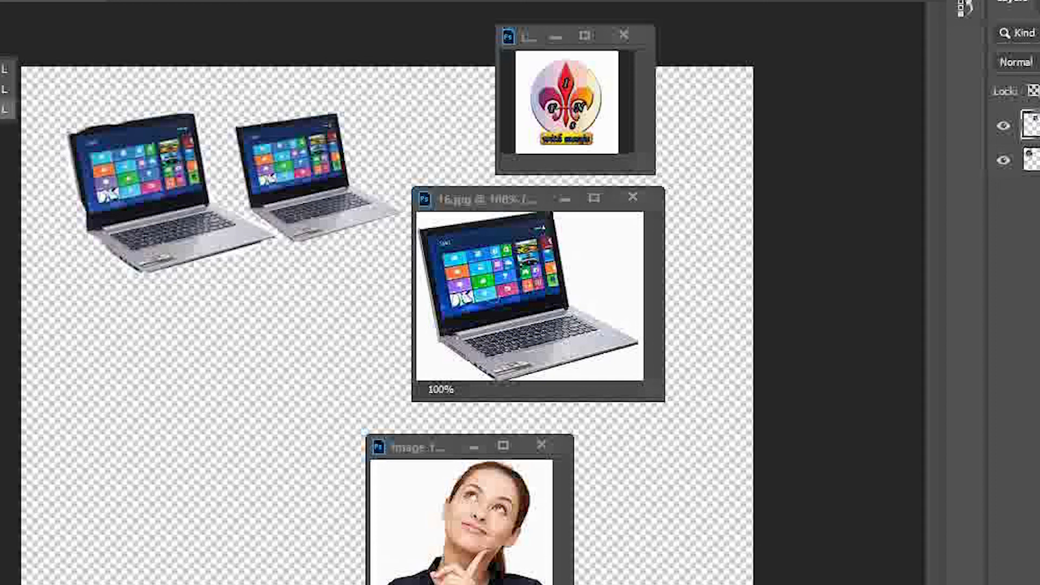
pyautogui.click(5, 109)
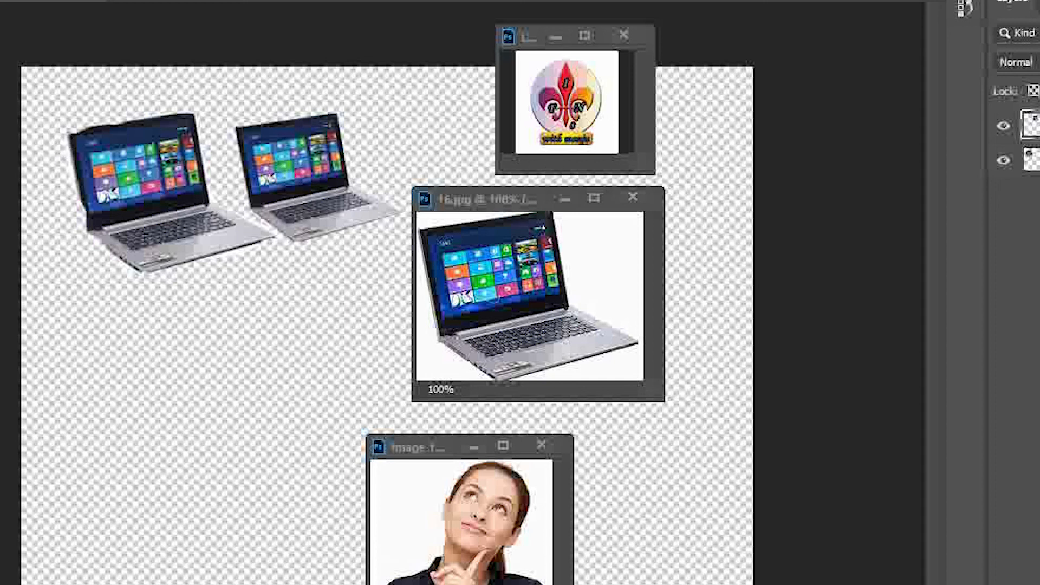
pyautogui.moveTo(436, 443); pyautogui.dragTo(381, 238)
pyautogui.click(635, 198)
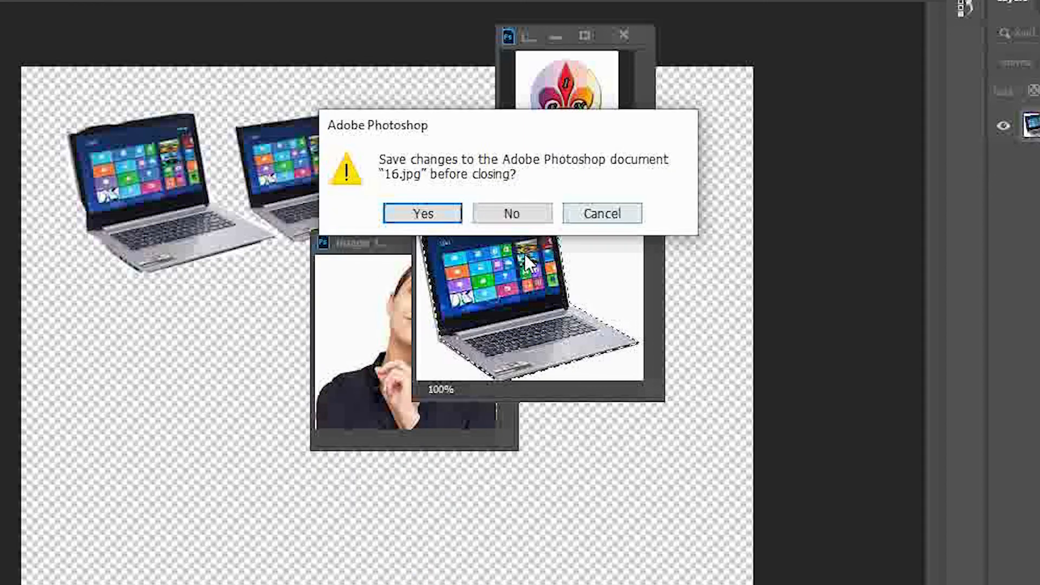
pyautogui.click(508, 213)
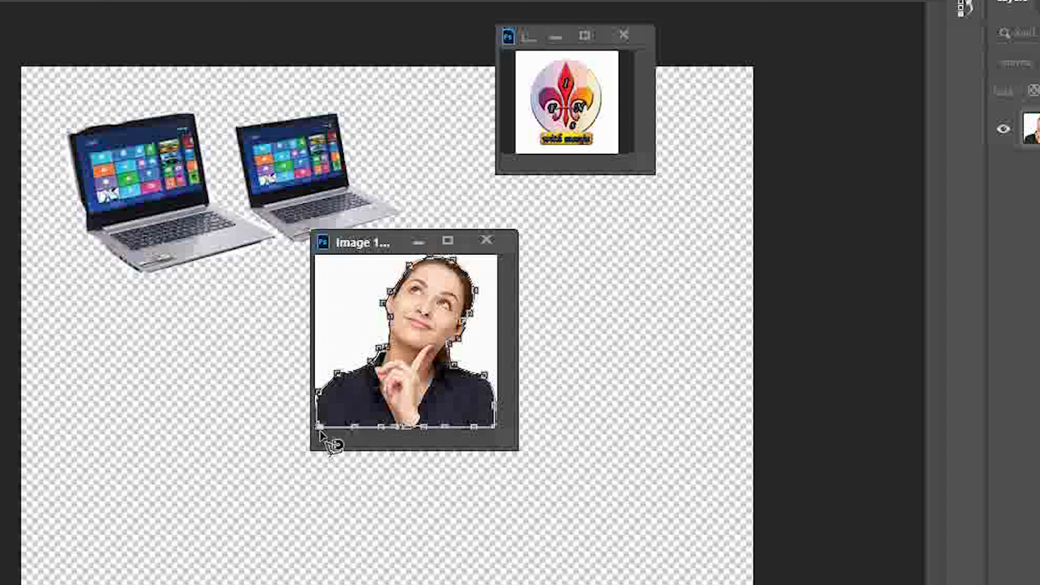
# Outline the woman in Image 14 with the Magnetic Lasso tool and copy the selection into the laptop document.
pyautogui.click(319, 429)
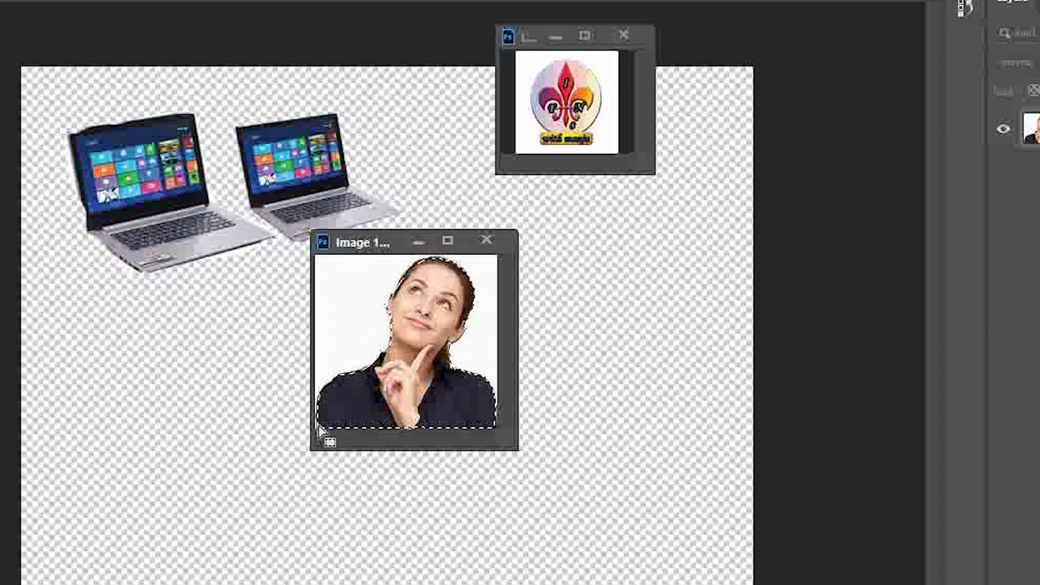
pyautogui.moveTo(377, 415); pyautogui.dragTo(189, 414)
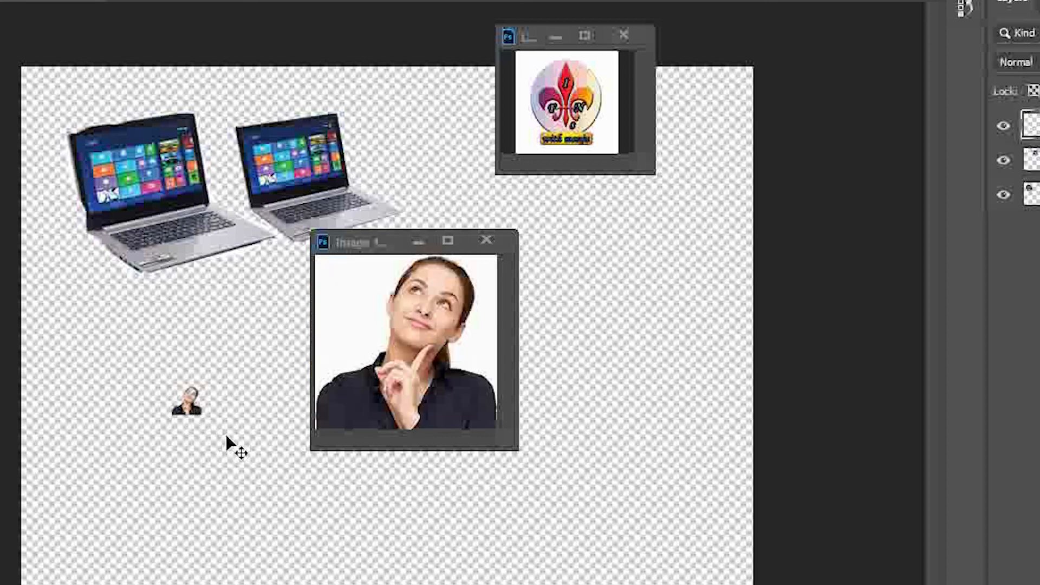
# Enlarge the copied woman with Free Transform and place her below the first laptop.
pyautogui.hotkey('ctrl', 't')
pyautogui.moveTo(207, 428); pyautogui.dragTo(293, 502)
pyautogui.press('Return')
pyautogui.moveTo(252, 455); pyautogui.dragTo(161, 397)
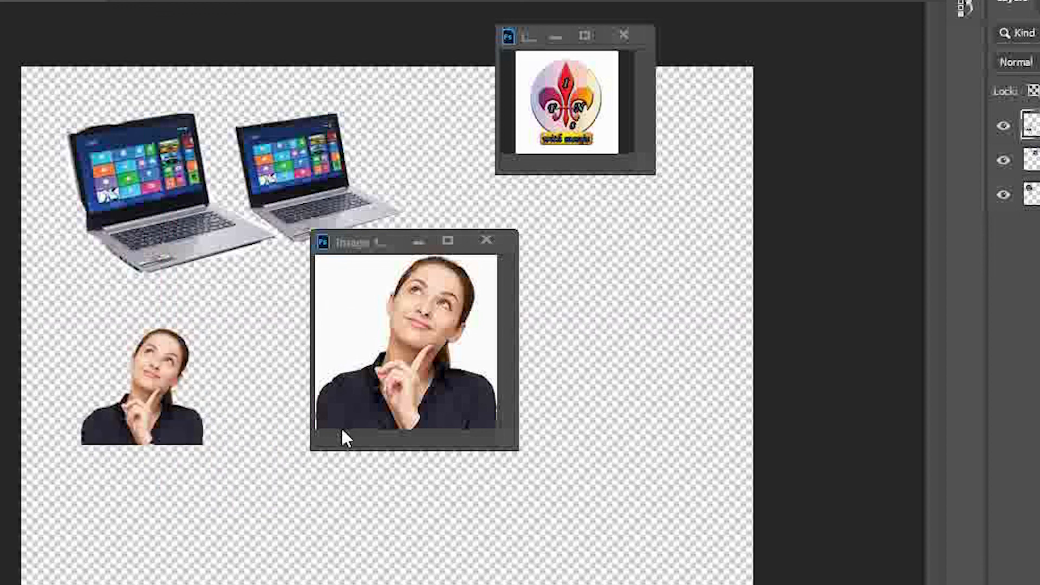
# Close the floating Image 14 and Logo windows, leaving only the composition document open.
pyautogui.rightClick(0, 68)
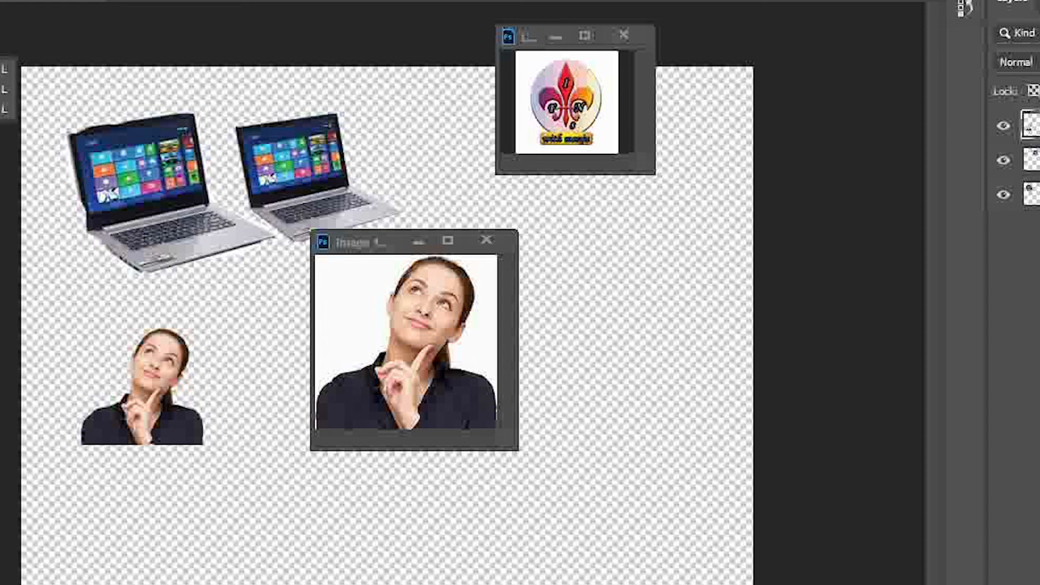
pyautogui.click(3, 89)
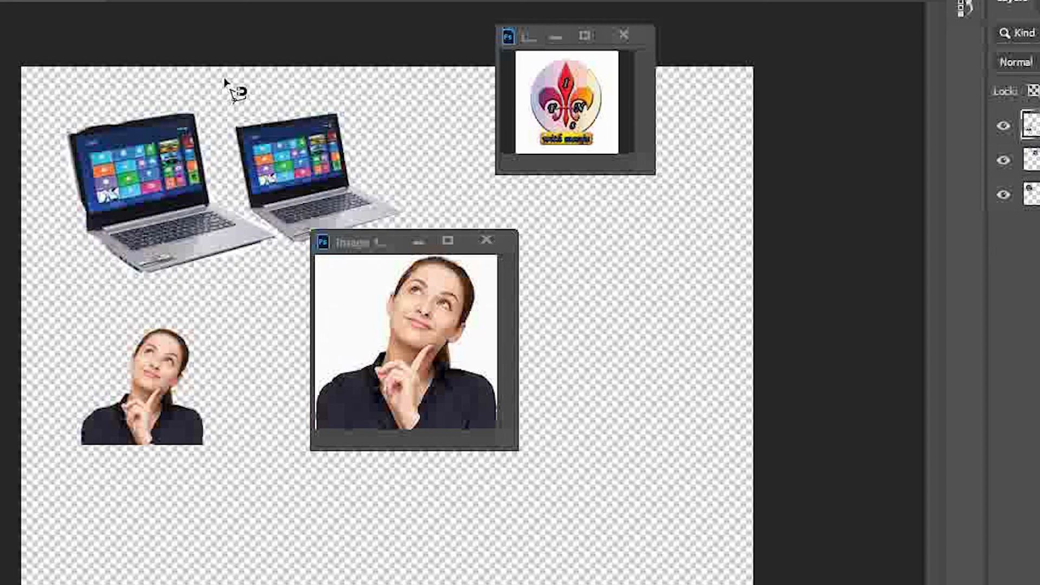
pyautogui.click(488, 240)
pyautogui.moveTo(537, 45); pyautogui.dragTo(669, 200)
pyautogui.click(757, 190)
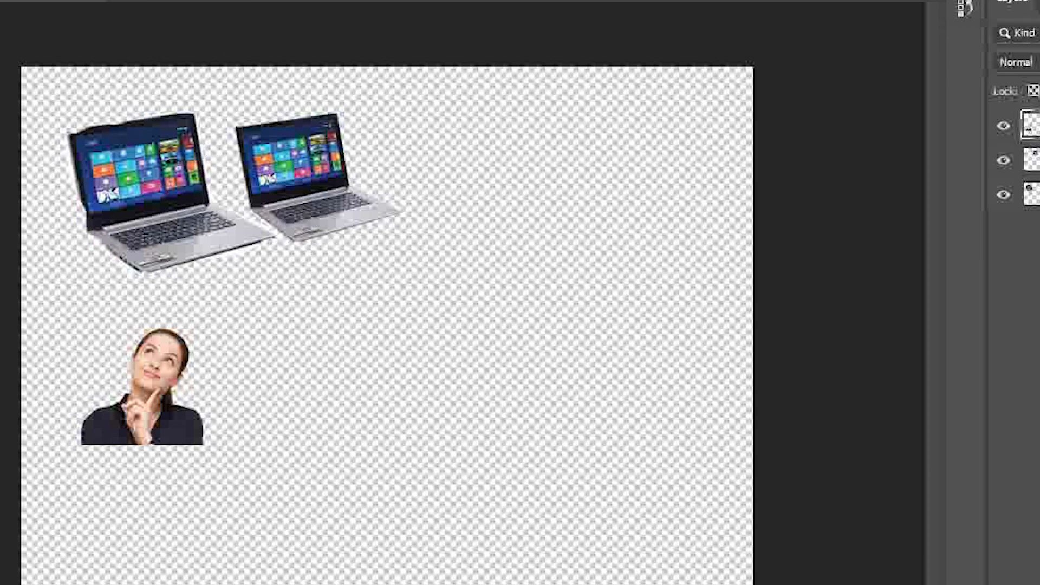
# Spread out the cutouts: the smaller laptop at the upper right, the larger one near the upper middle, and the woman below it.
pyautogui.moveTo(293, 173); pyautogui.dragTo(582, 189)
pyautogui.moveTo(135, 204); pyautogui.dragTo(322, 220)
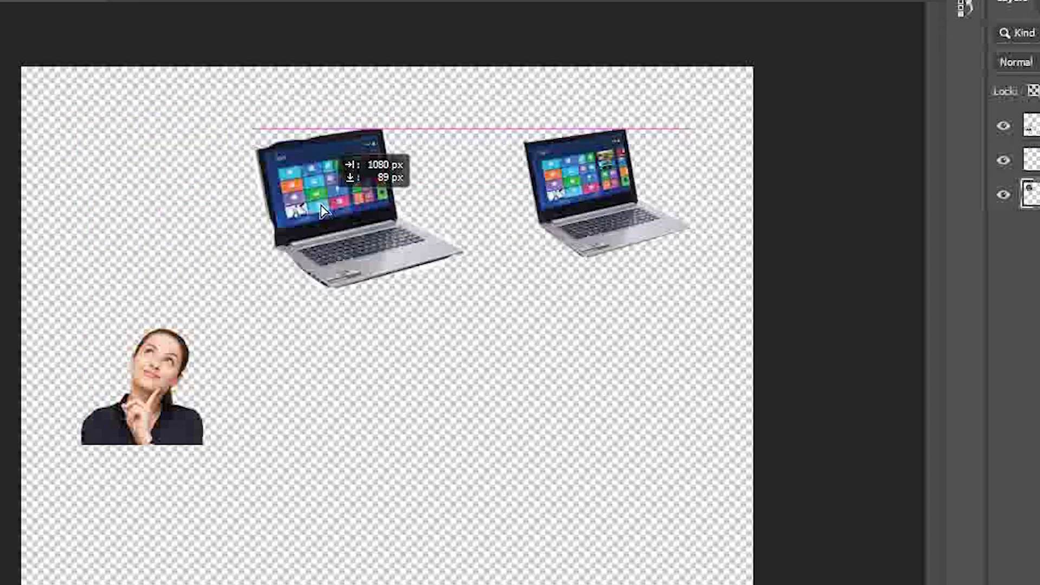
pyautogui.moveTo(161, 400); pyautogui.dragTo(344, 449)
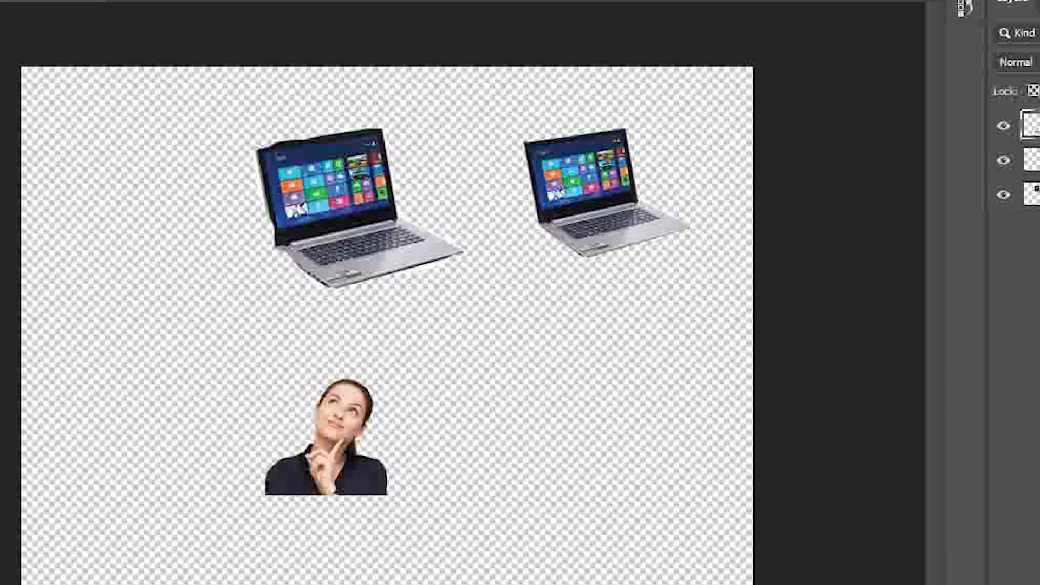